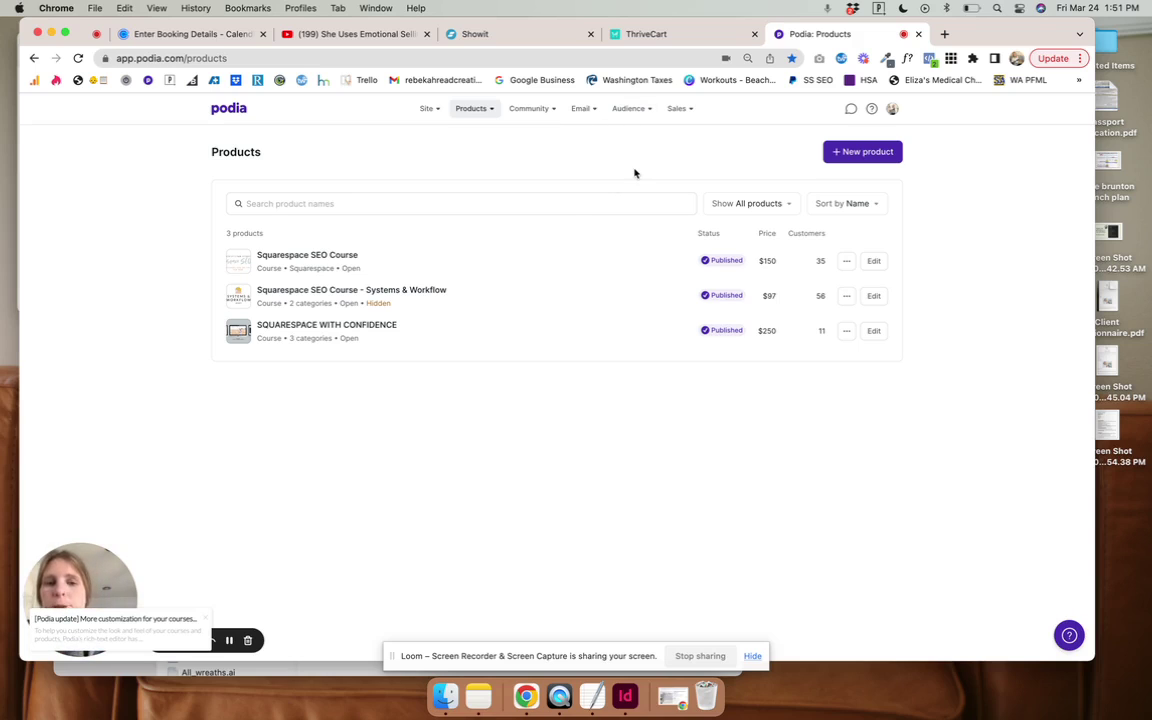
# Step: Switch to ThriveCart and view the dashboard and the list of products
pyautogui.click(653, 35)
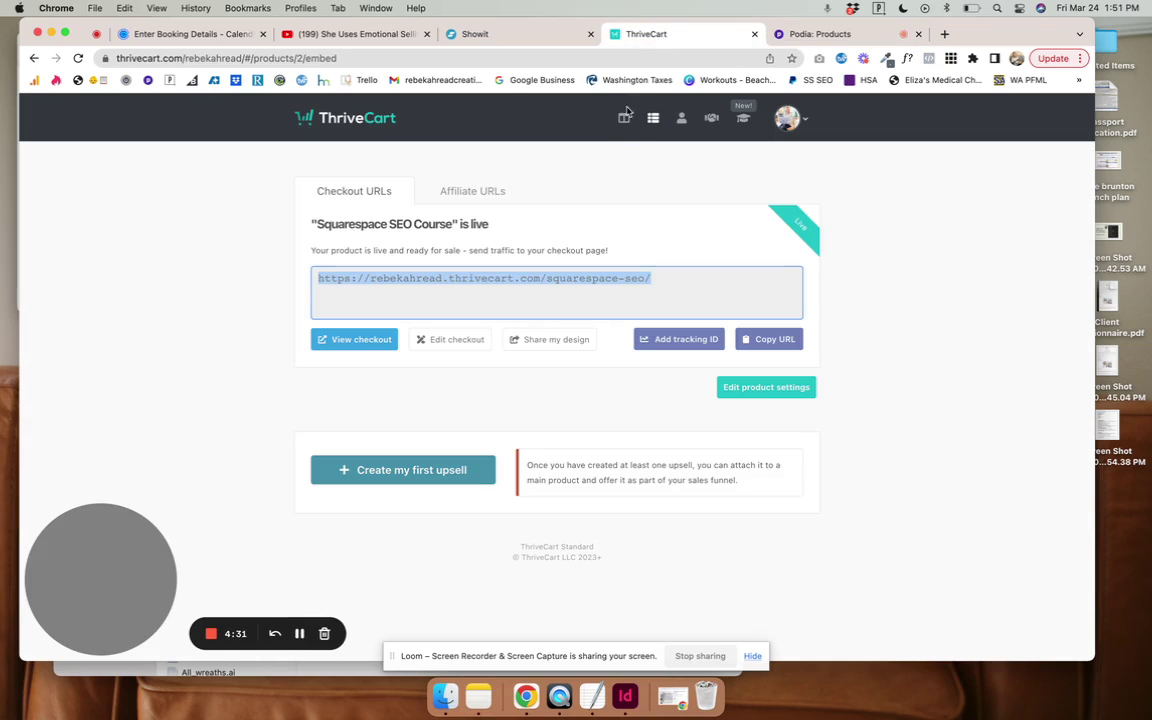
pyautogui.click(625, 119)
pyautogui.click(653, 119)
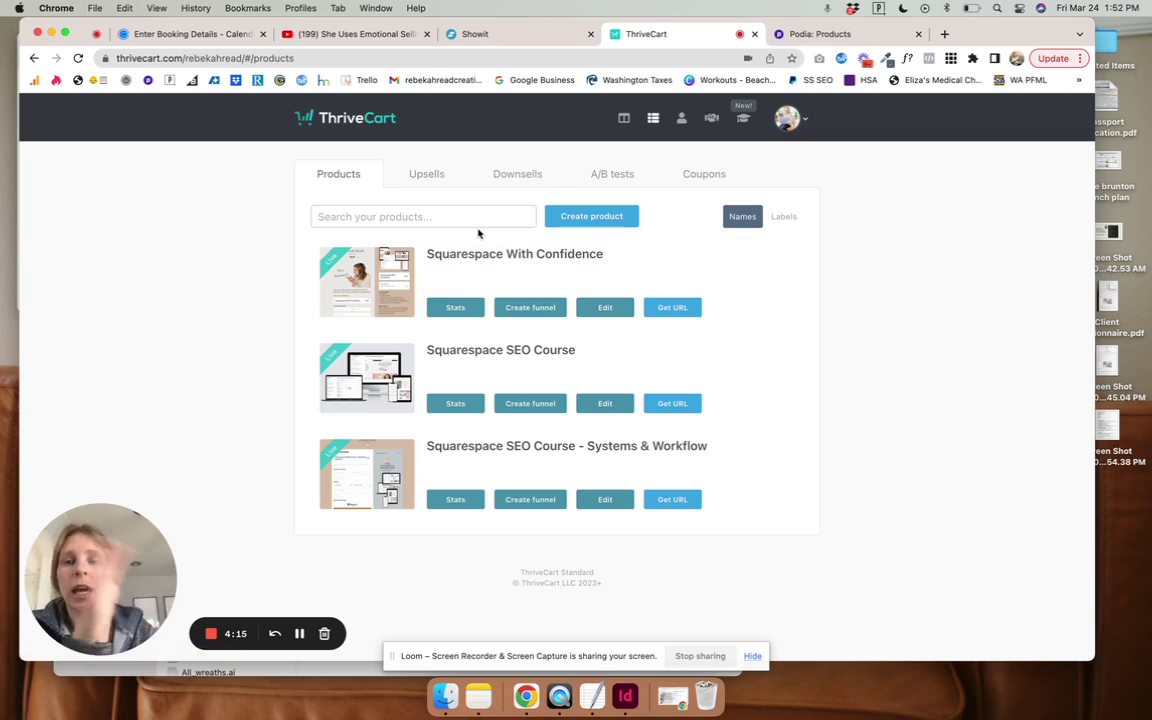
# Step: Go to the Learn courses, look through both projects, and open the Squarespace With Confidence course for editing
pyautogui.click(742, 118)
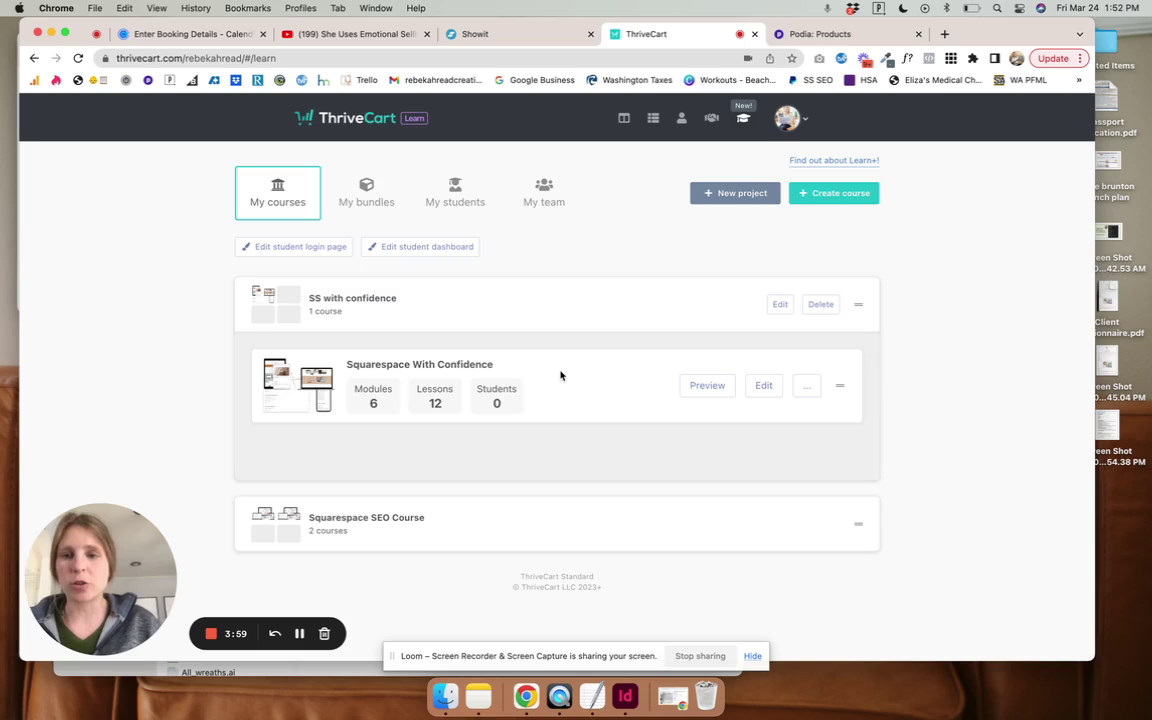
pyautogui.click(741, 197)
pyautogui.click(638, 324)
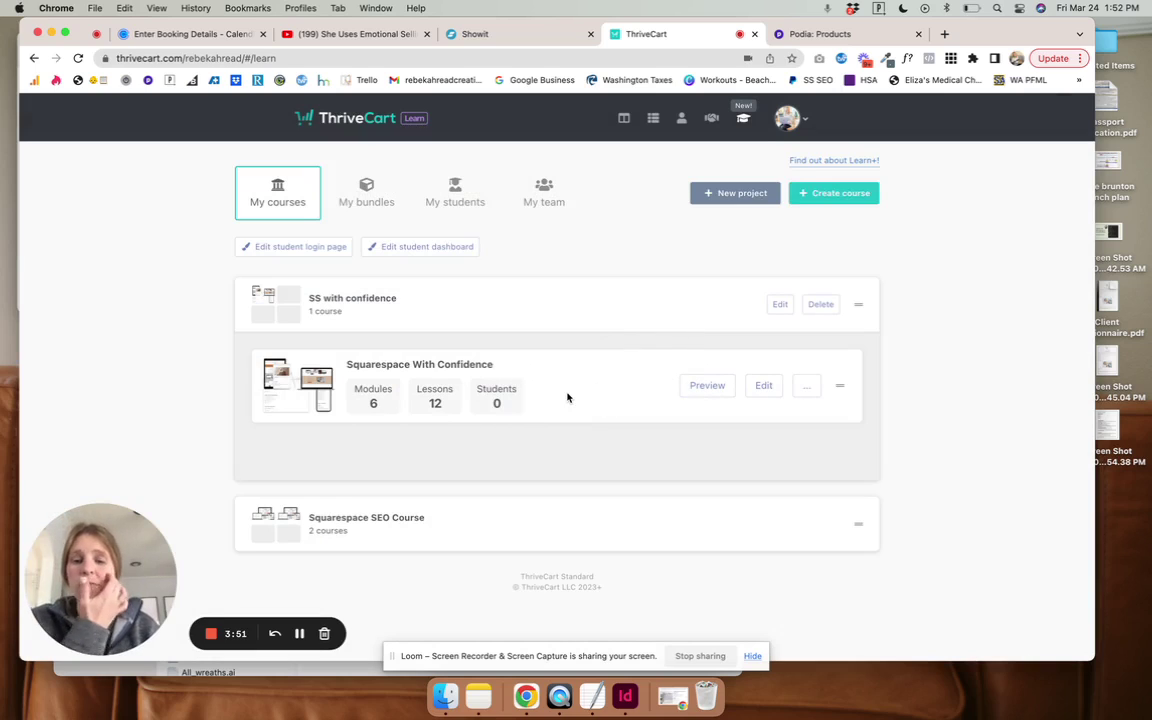
pyautogui.click(725, 531)
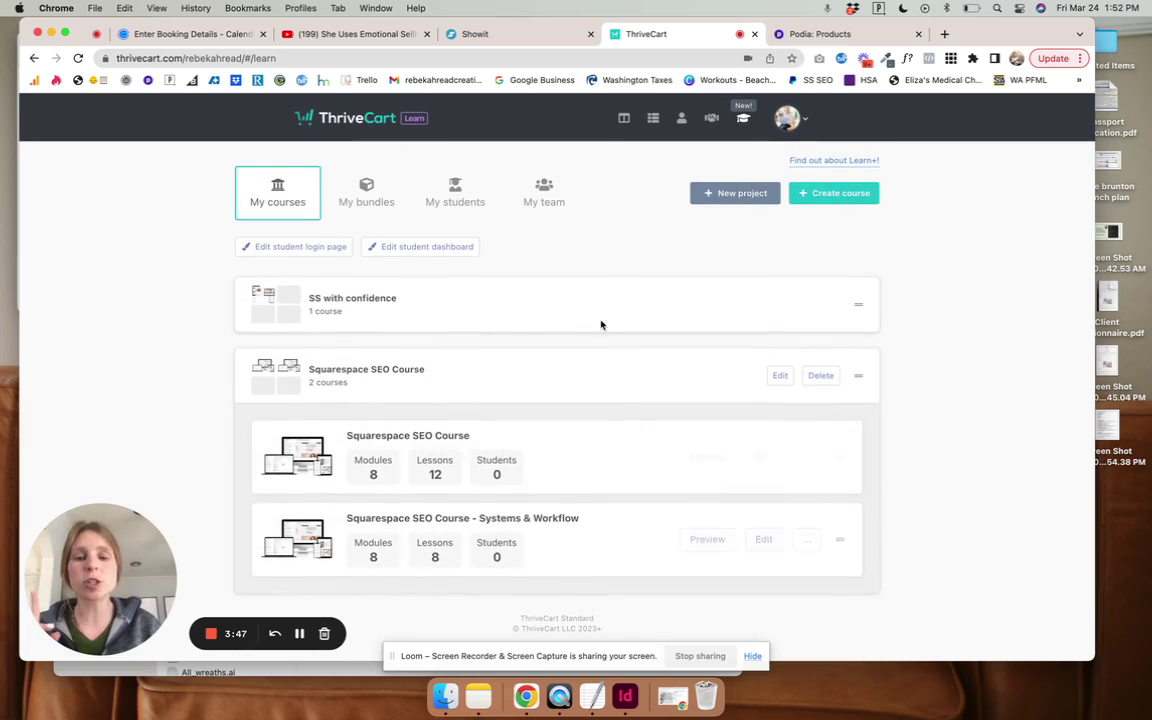
pyautogui.click(570, 299)
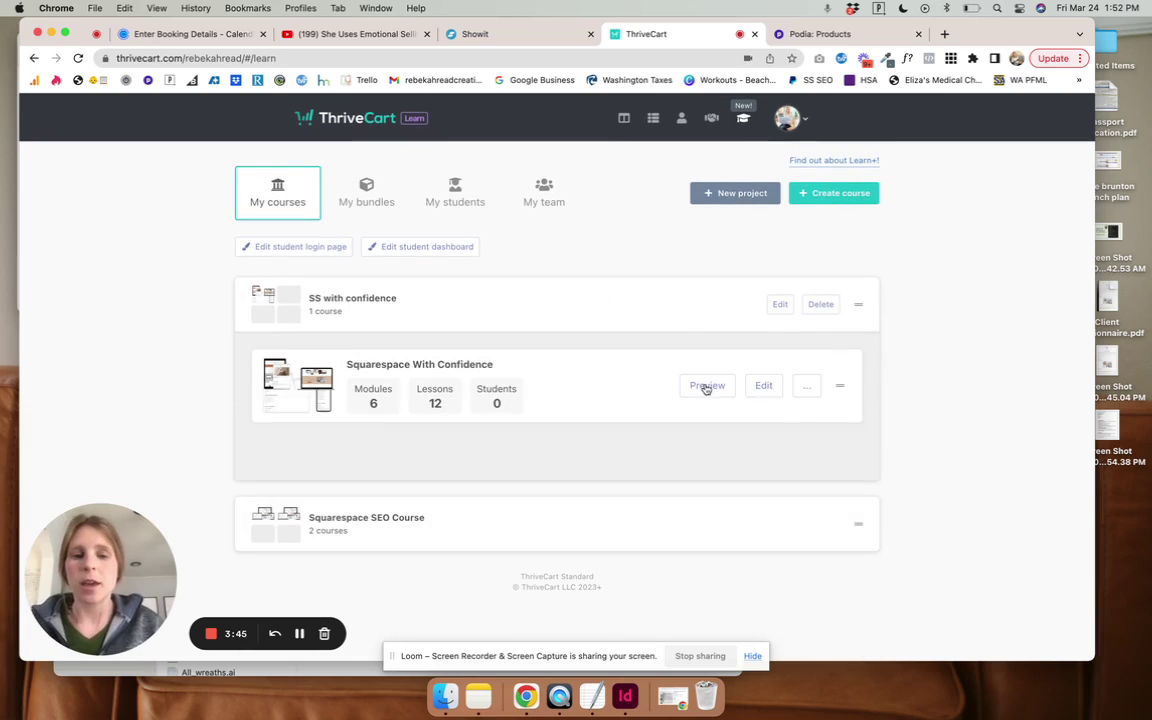
pyautogui.click(767, 386)
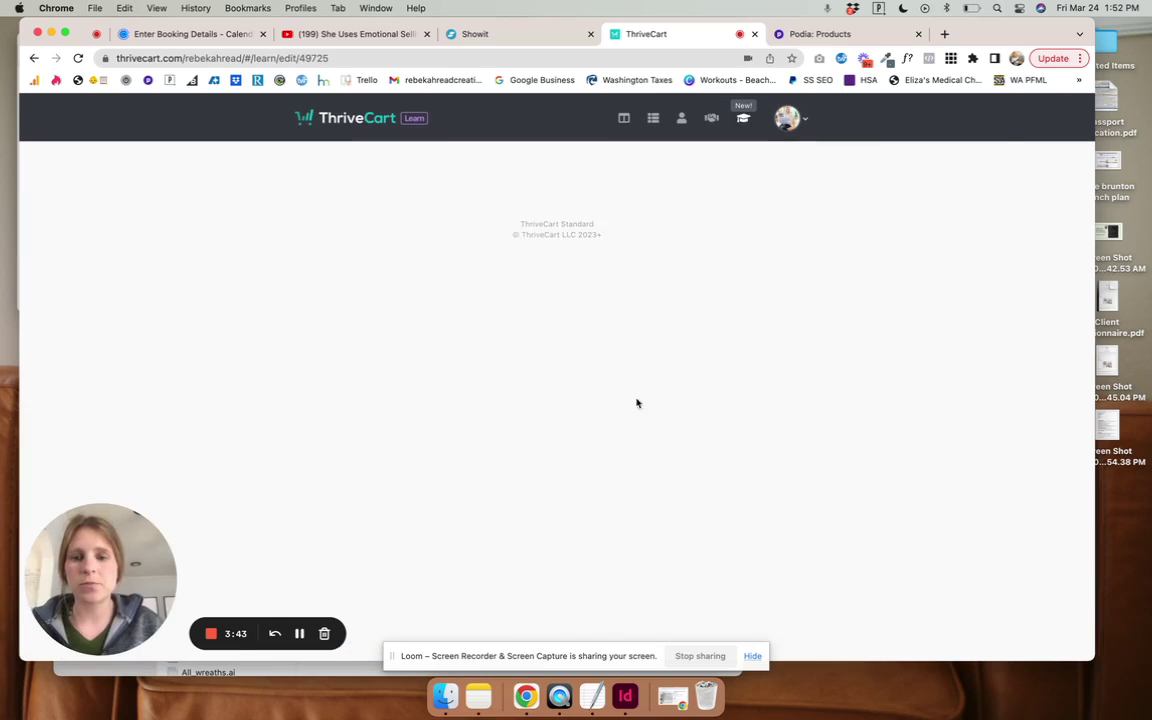
# Step: Switch to Podia, open the SQUARESPACE WITH CONFIDENCE course for editing, and review its modules and lessons
pyautogui.click(815, 34)
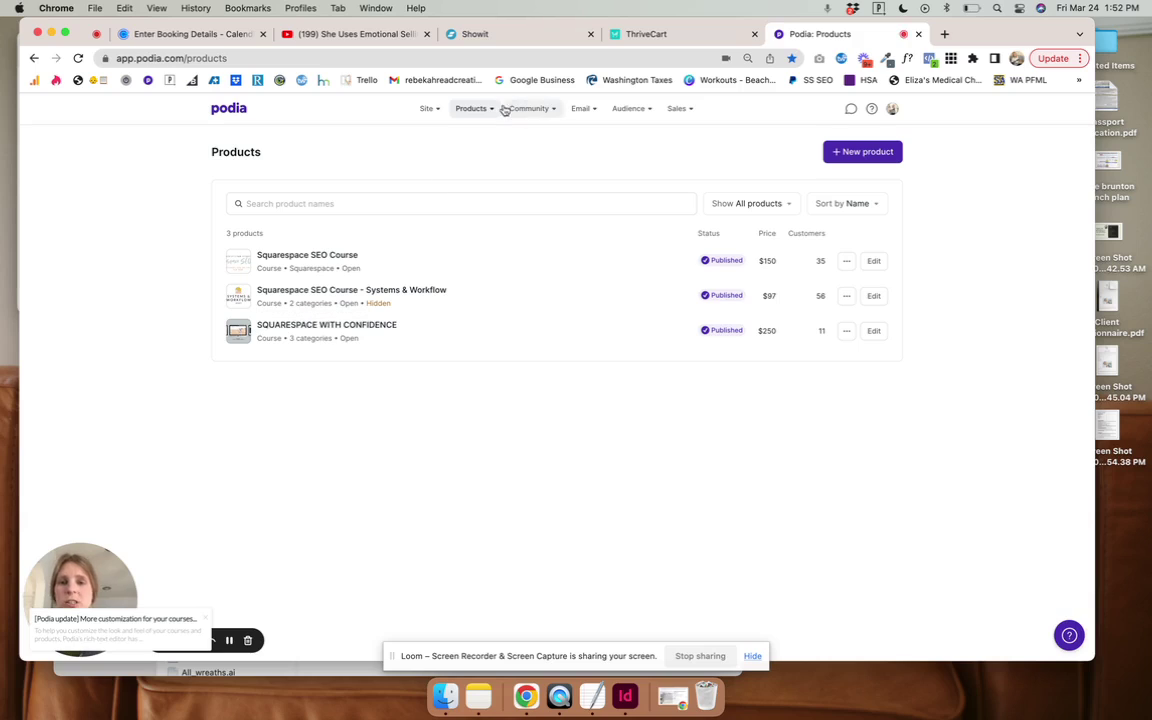
pyautogui.click(321, 328)
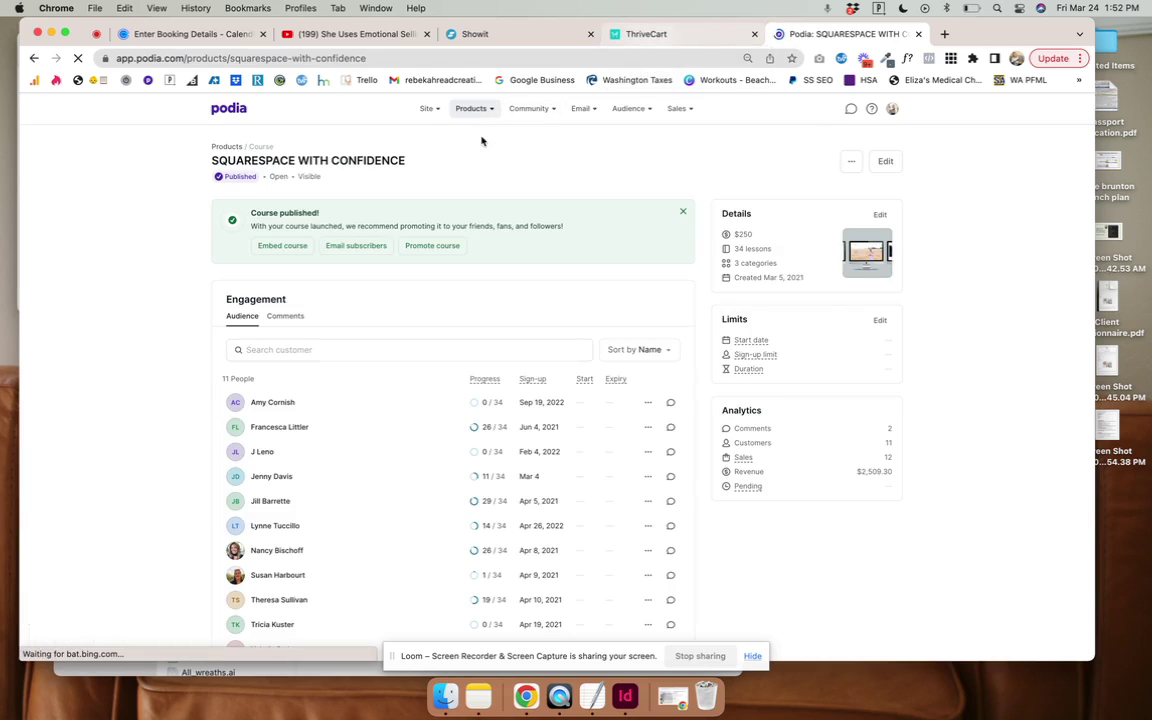
pyautogui.click(895, 167)
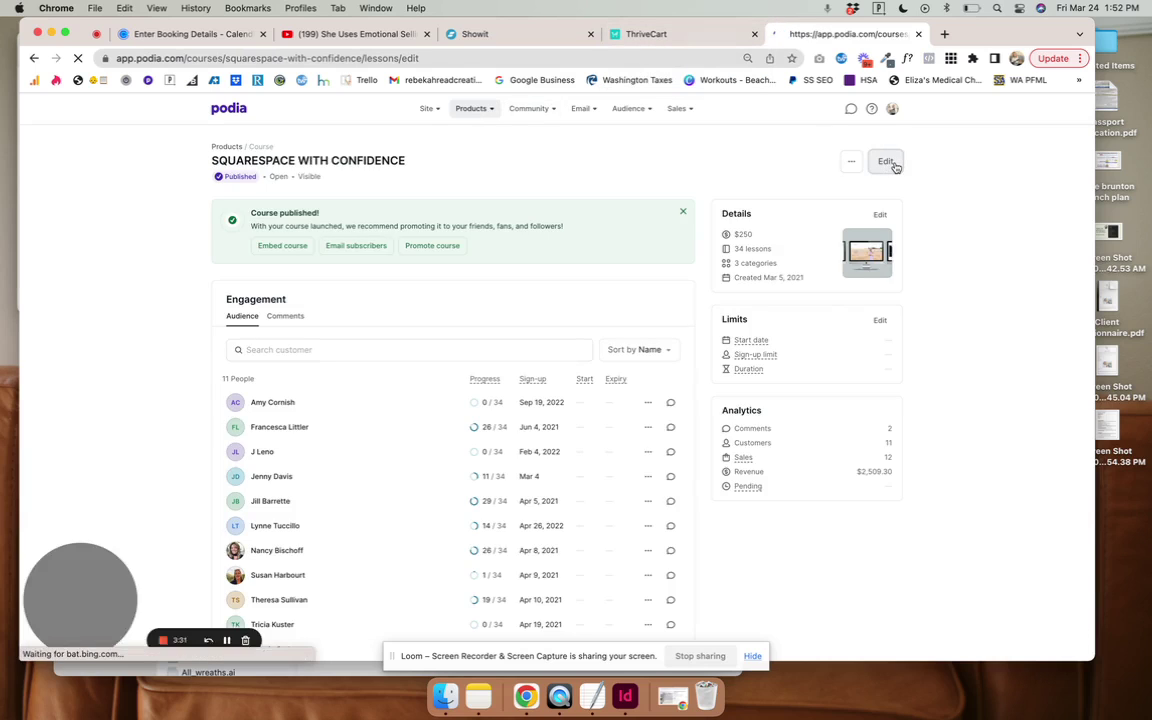
pyautogui.scroll(-3, 663, 268)
pyautogui.scroll(-15, 663, 268)
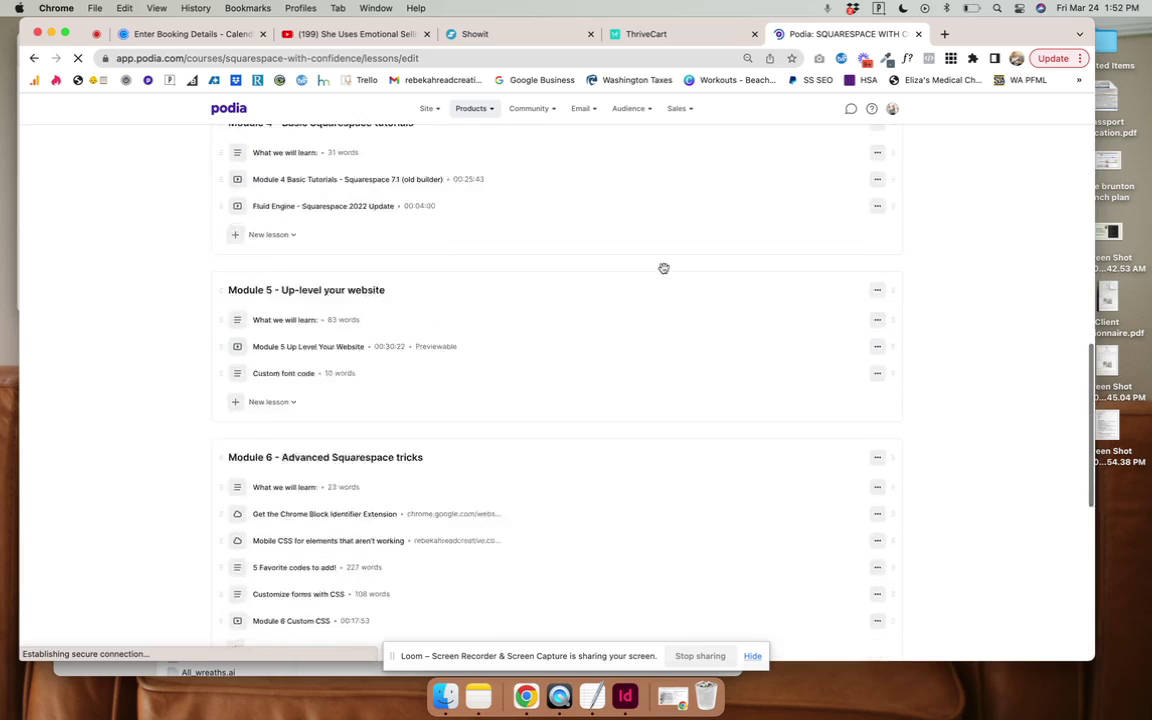
# Step: Switch back to ThriveCart and review the course's existing modules and lessons against the Podia version
pyautogui.click(697, 38)
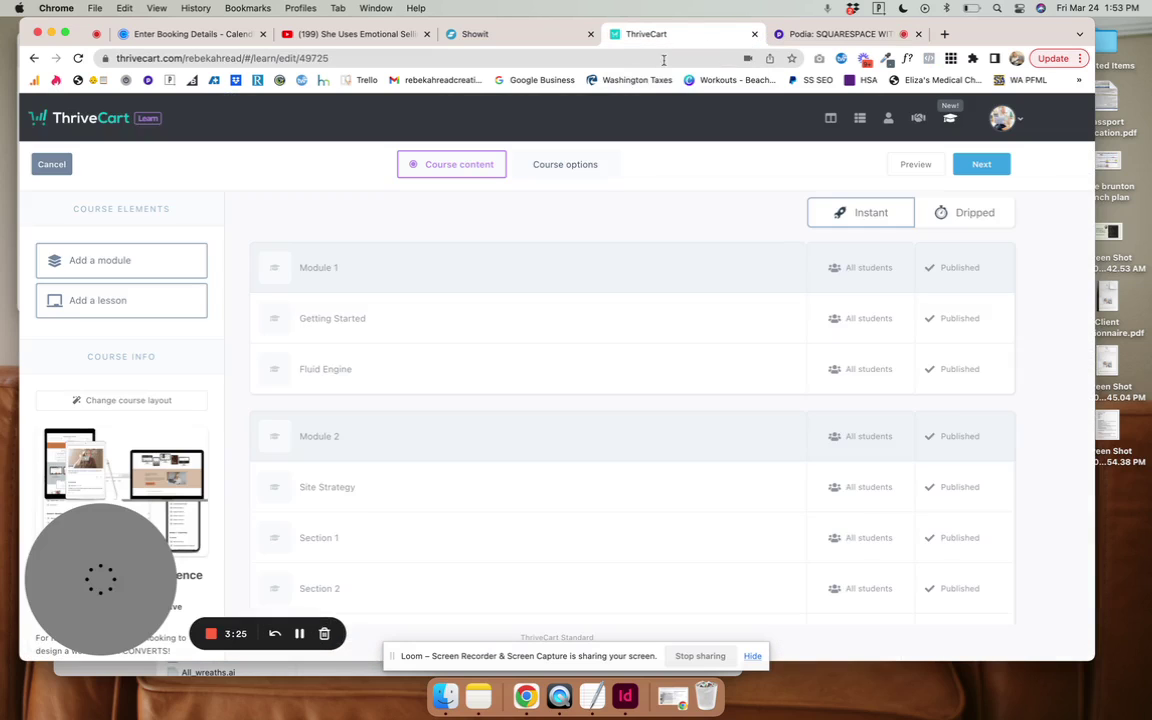
pyautogui.scroll(-3, 450, 372)
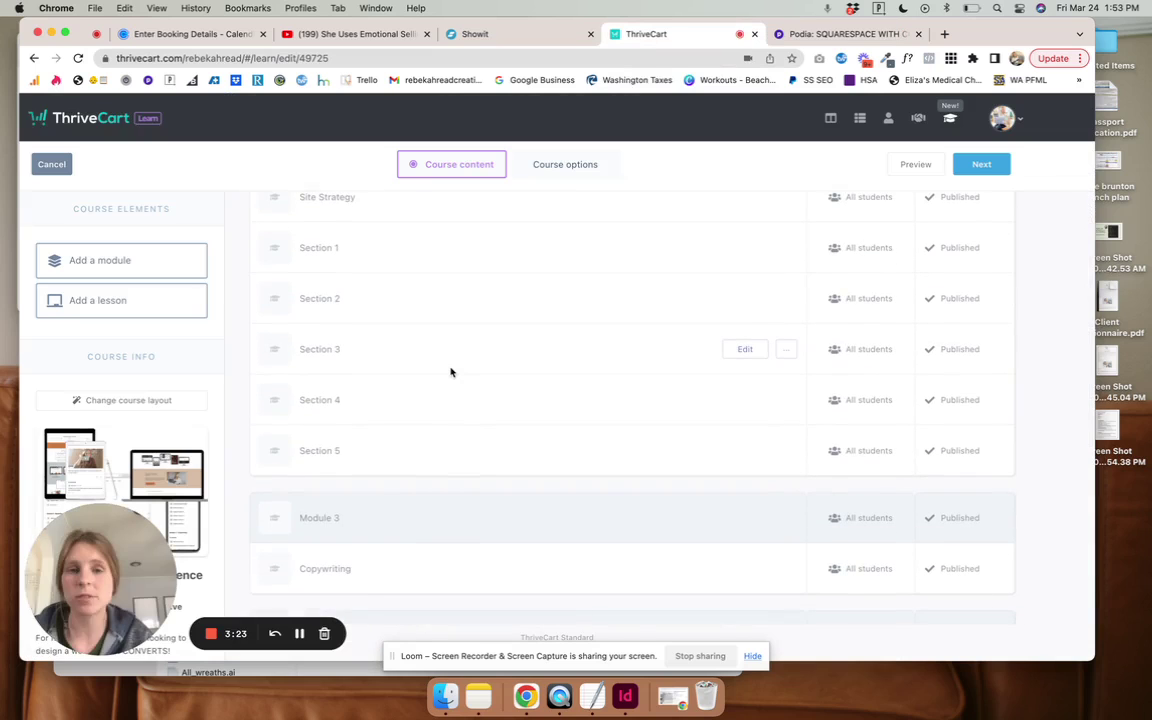
pyautogui.scroll(-5, 450, 372)
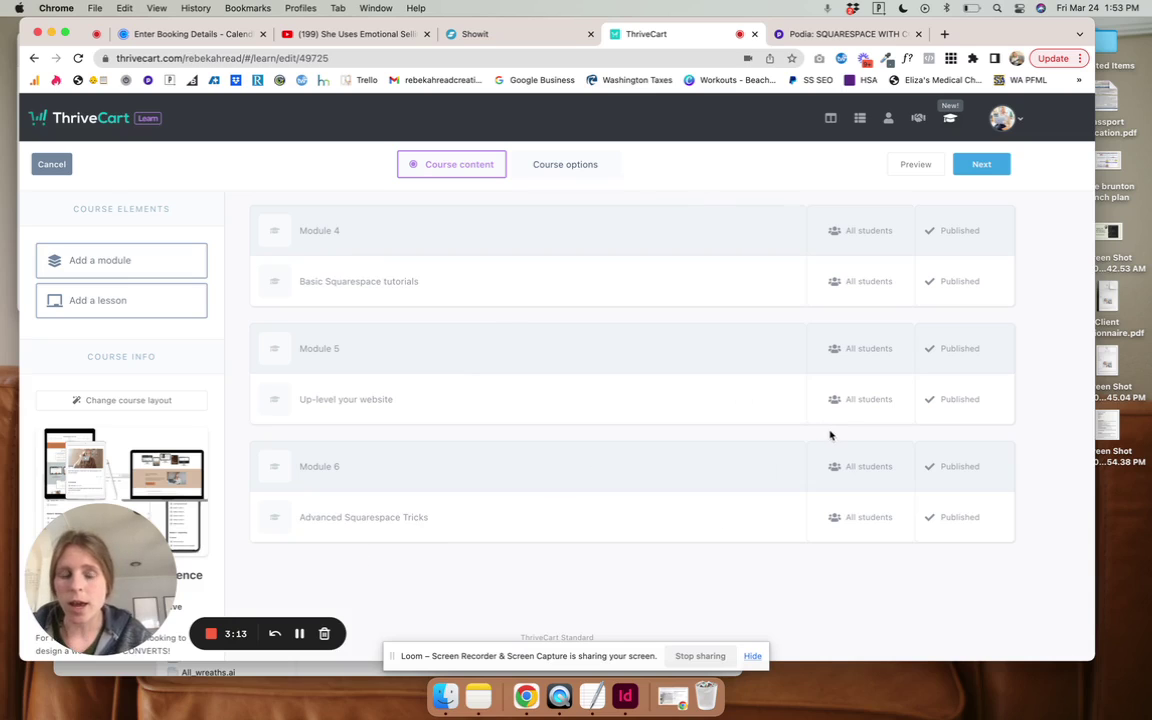
pyautogui.scroll(10, 645, 380)
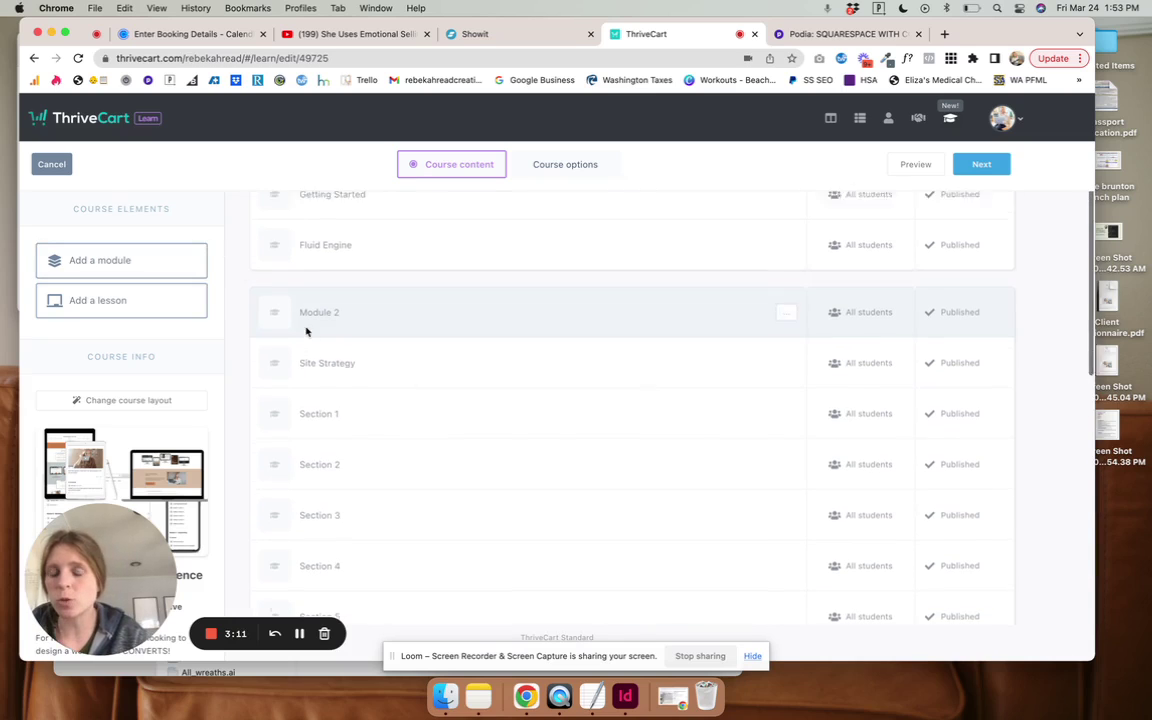
pyautogui.scroll(-1, 293, 345)
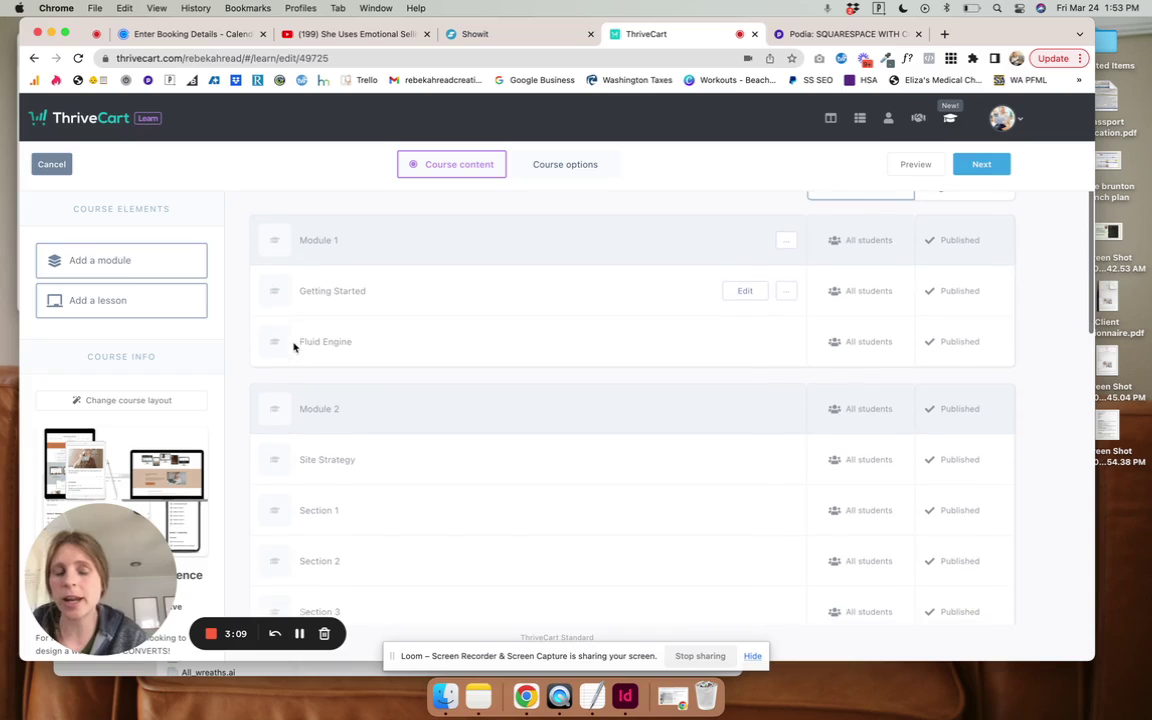
# Step: Clone Module 6 with its Advanced Squarespace Tricks lesson
pyautogui.click(787, 242)
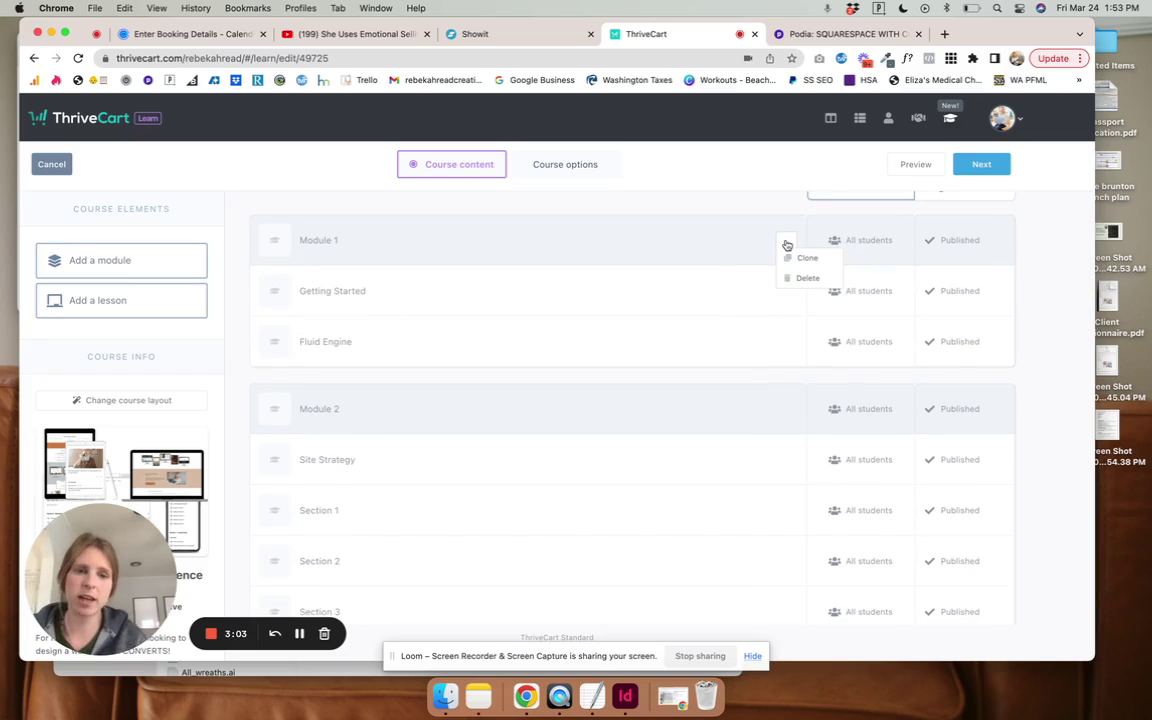
pyautogui.click(797, 259)
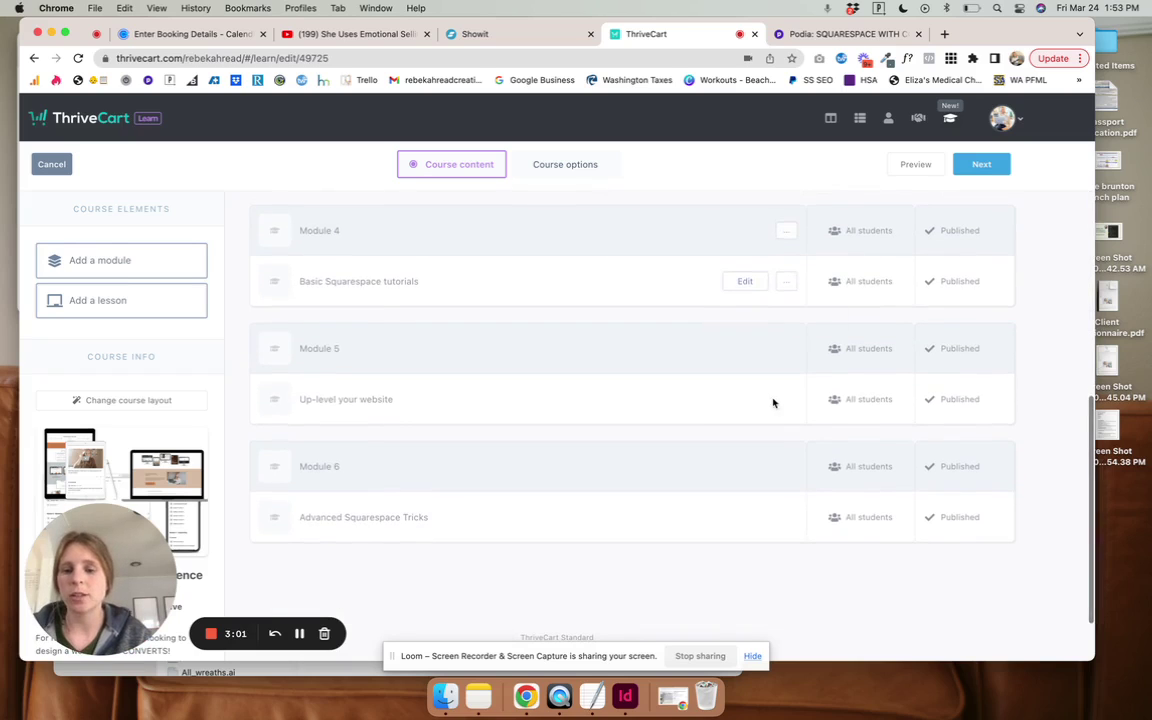
pyautogui.click(787, 468)
pyautogui.click(798, 487)
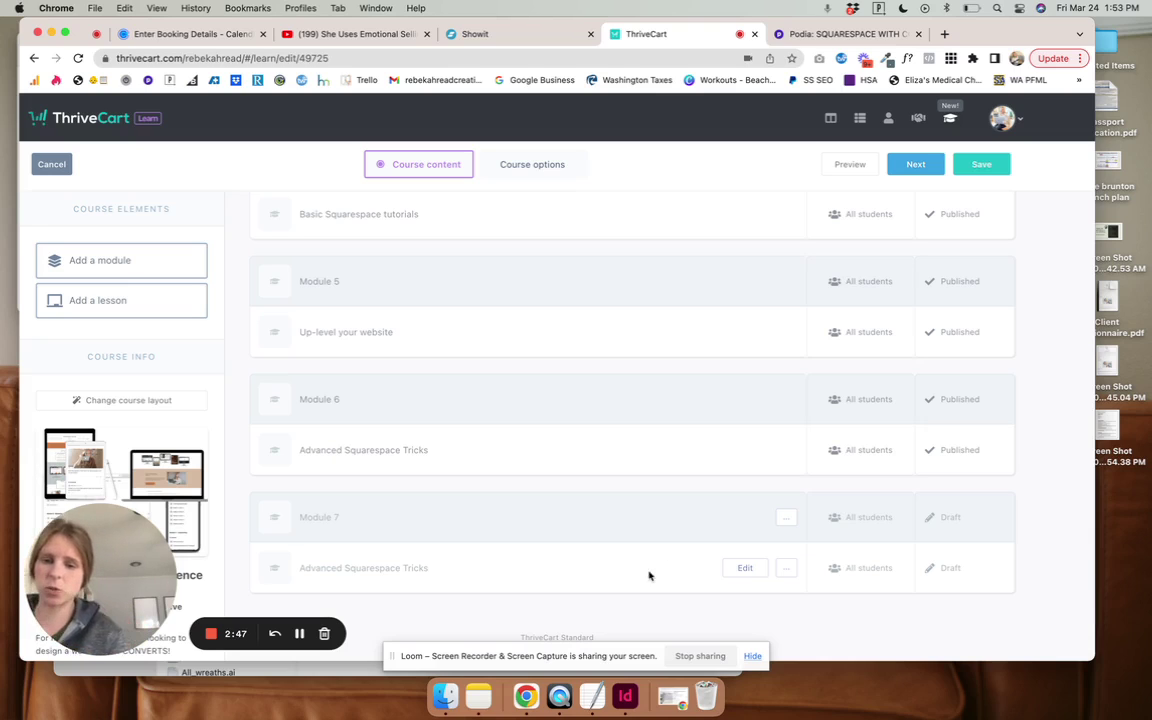
# Step: Open the cloned Advanced Squarespace Tricks lesson and replace its heading with "Search engine optimization", copied from the Module 7 section title in Podia
pyautogui.click(735, 574)
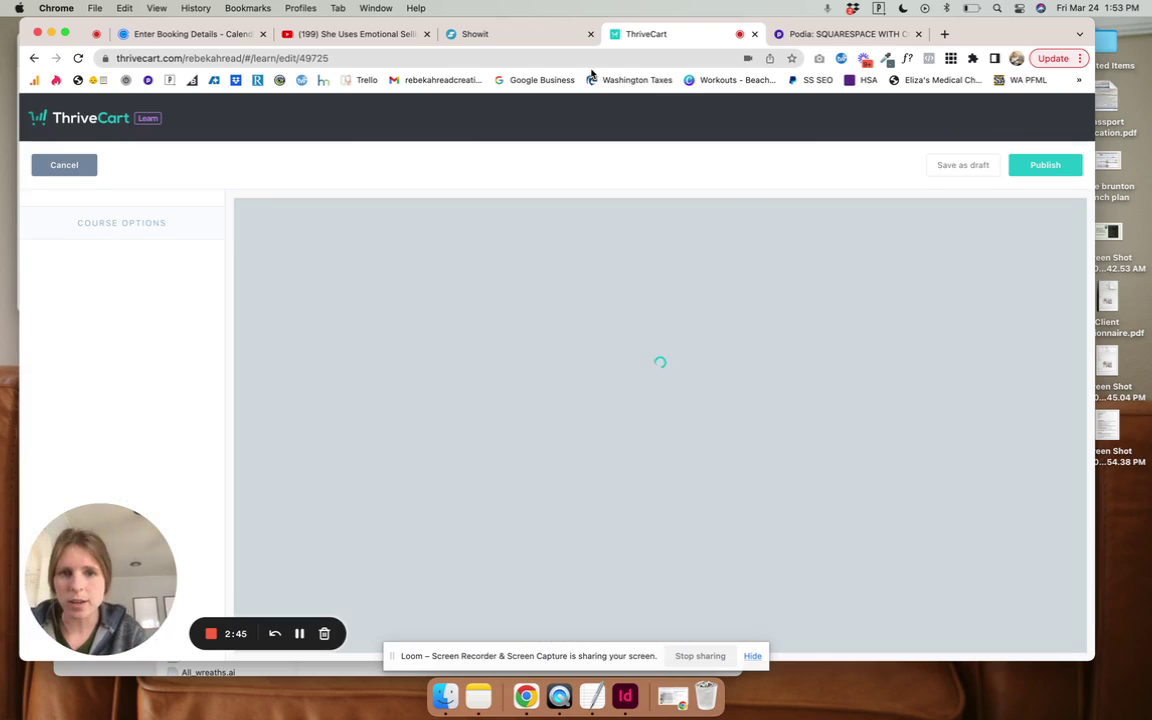
pyautogui.click(790, 33)
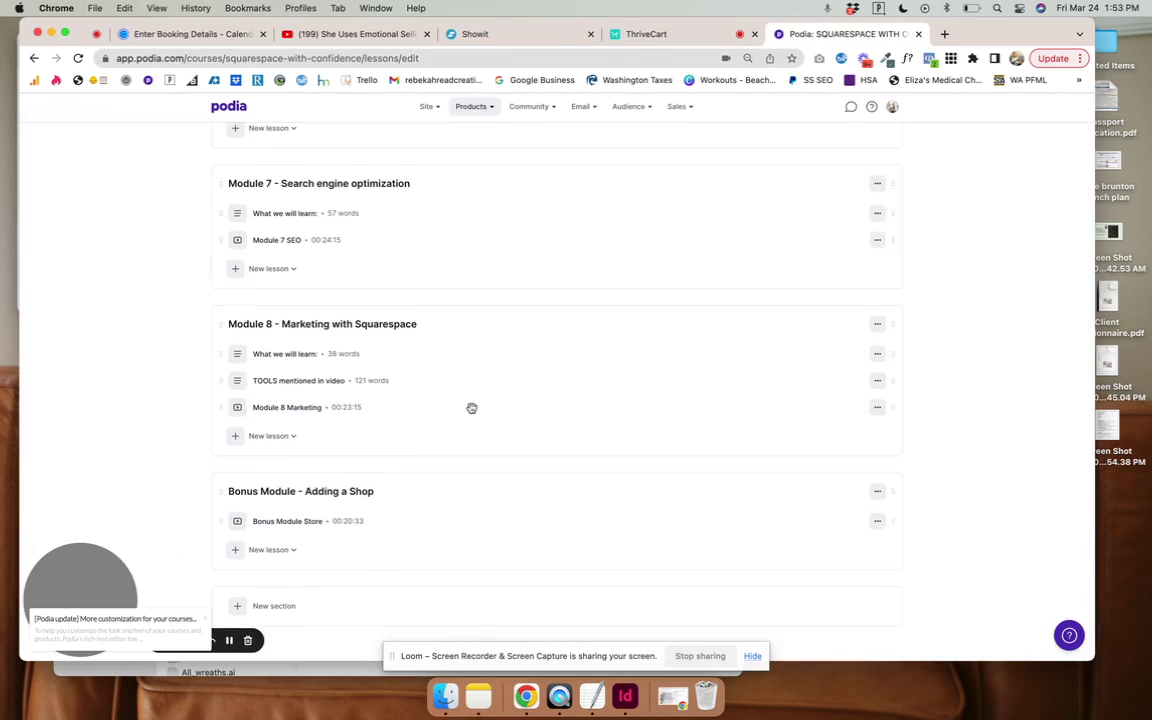
pyautogui.click(356, 187)
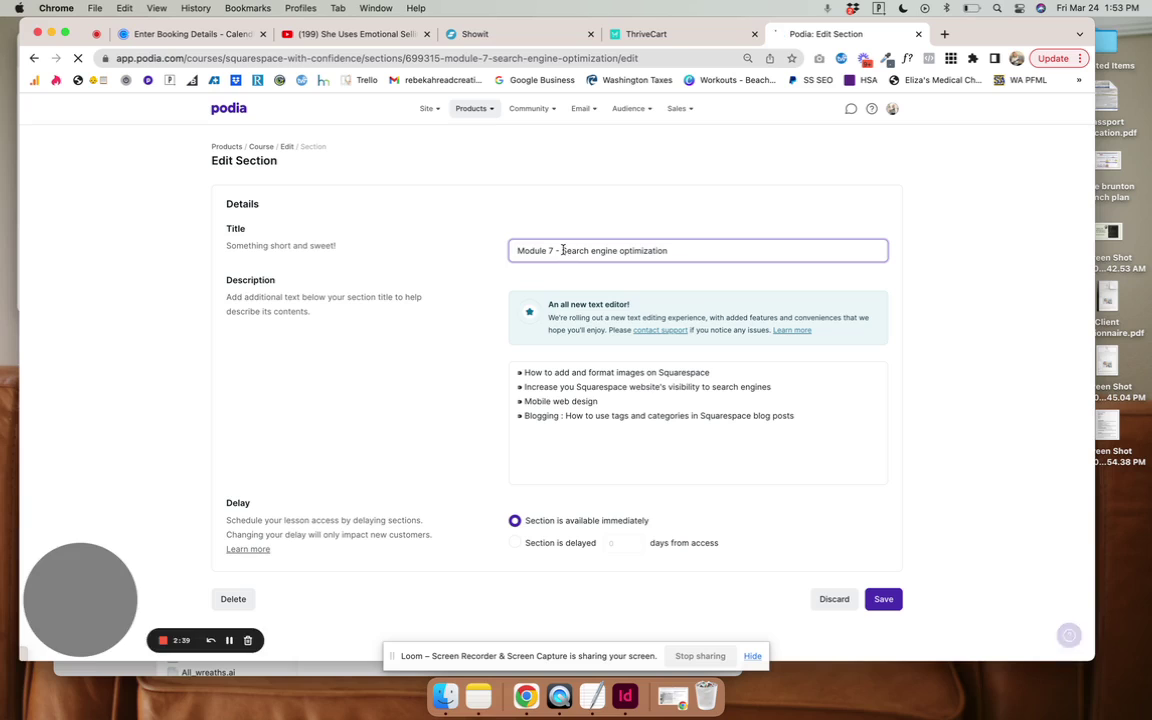
pyautogui.moveTo(561, 250); pyautogui.dragTo(691, 250)
pyautogui.hotkey('ctrl', 'c')
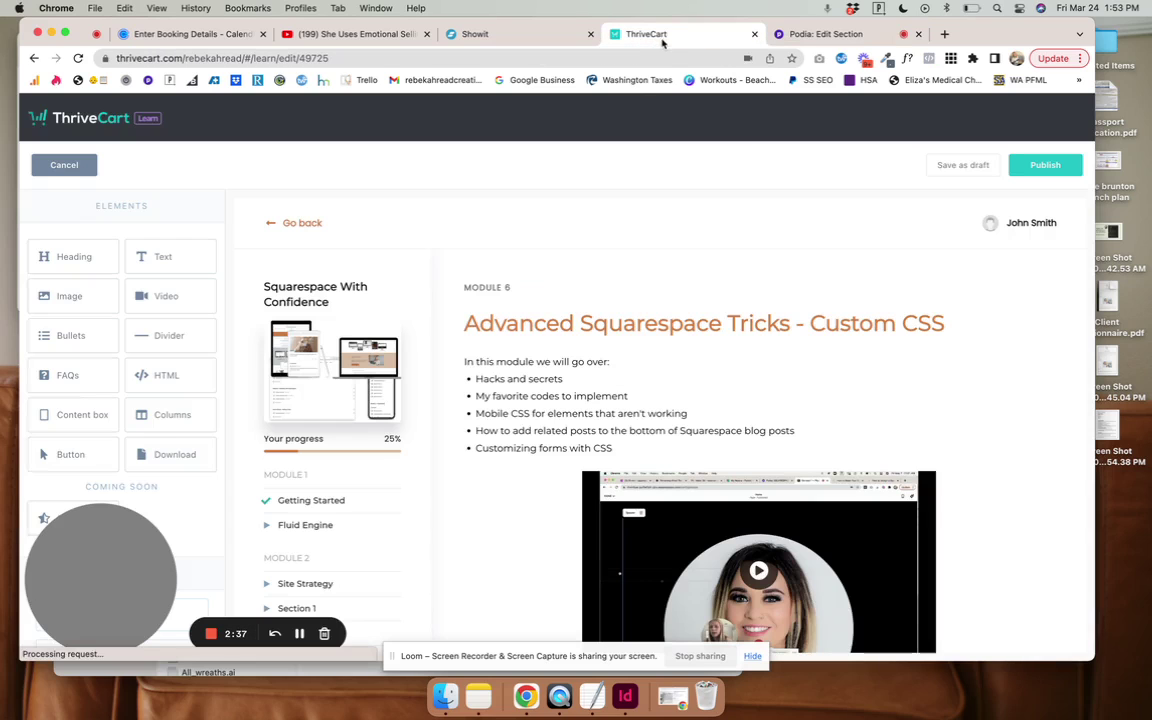
pyautogui.click(640, 33)
pyautogui.click(674, 324)
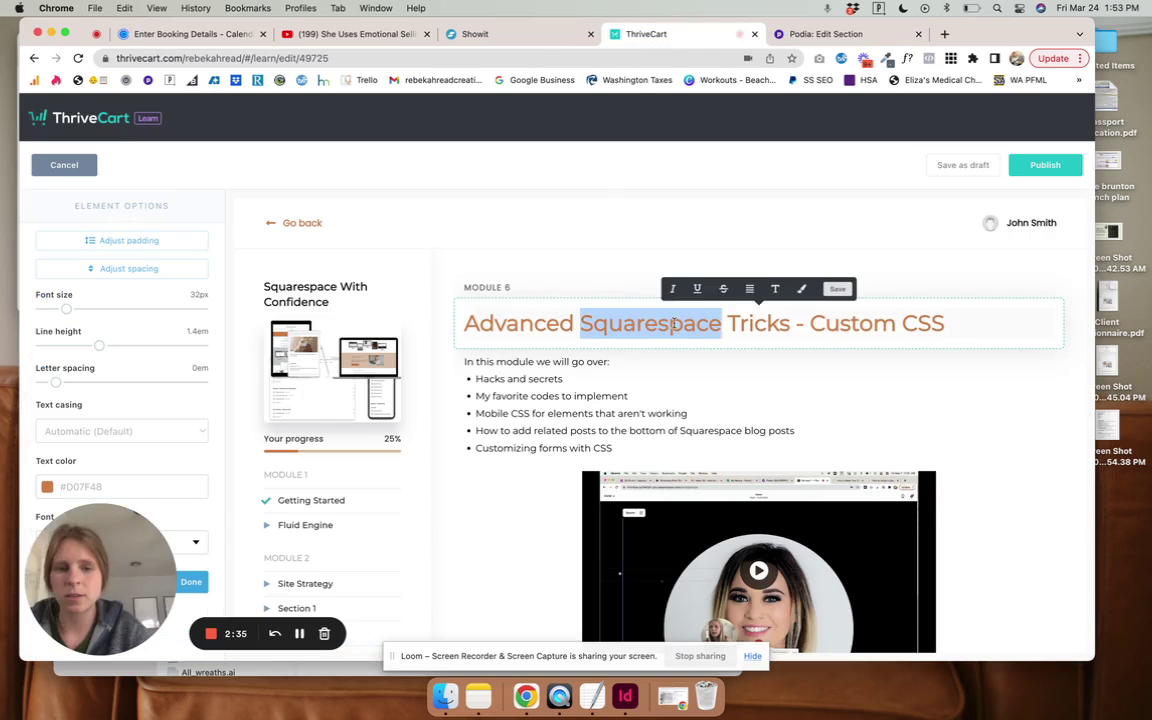
pyautogui.tripleClick(674, 322)
pyautogui.hotkey('ctrl', 'v')
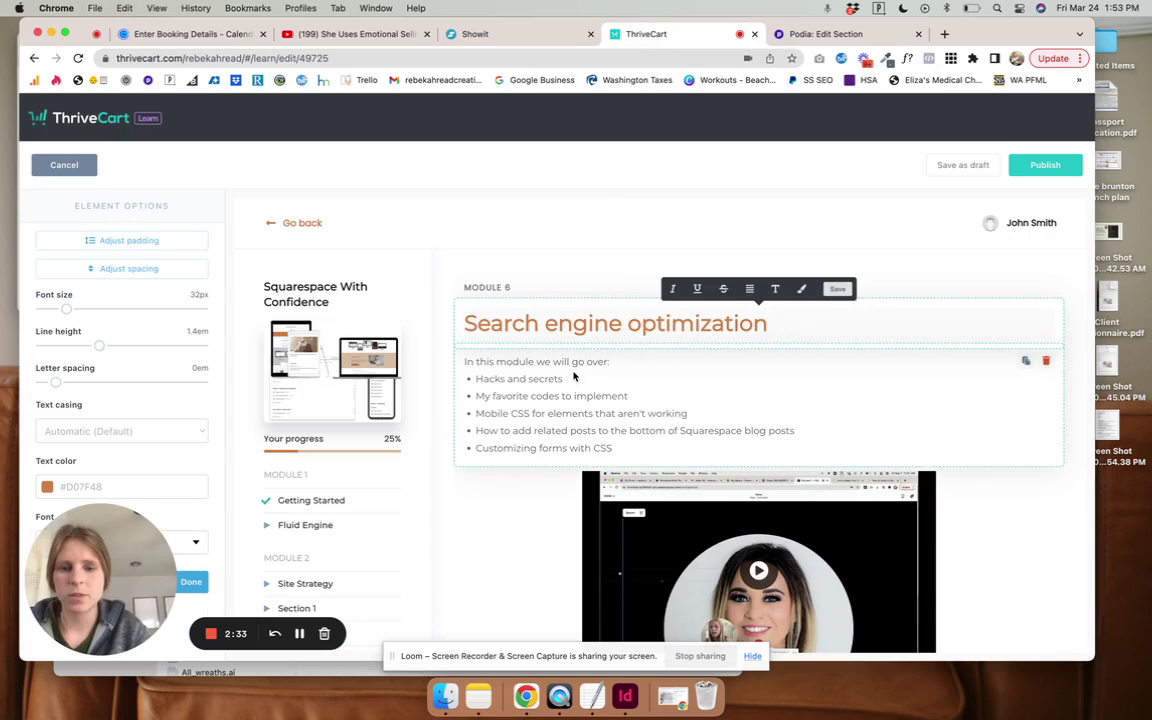
pyautogui.click(640, 392)
# Step: Change the module label above the lesson heading to "Module 7" and save the text
pyautogui.click(508, 288)
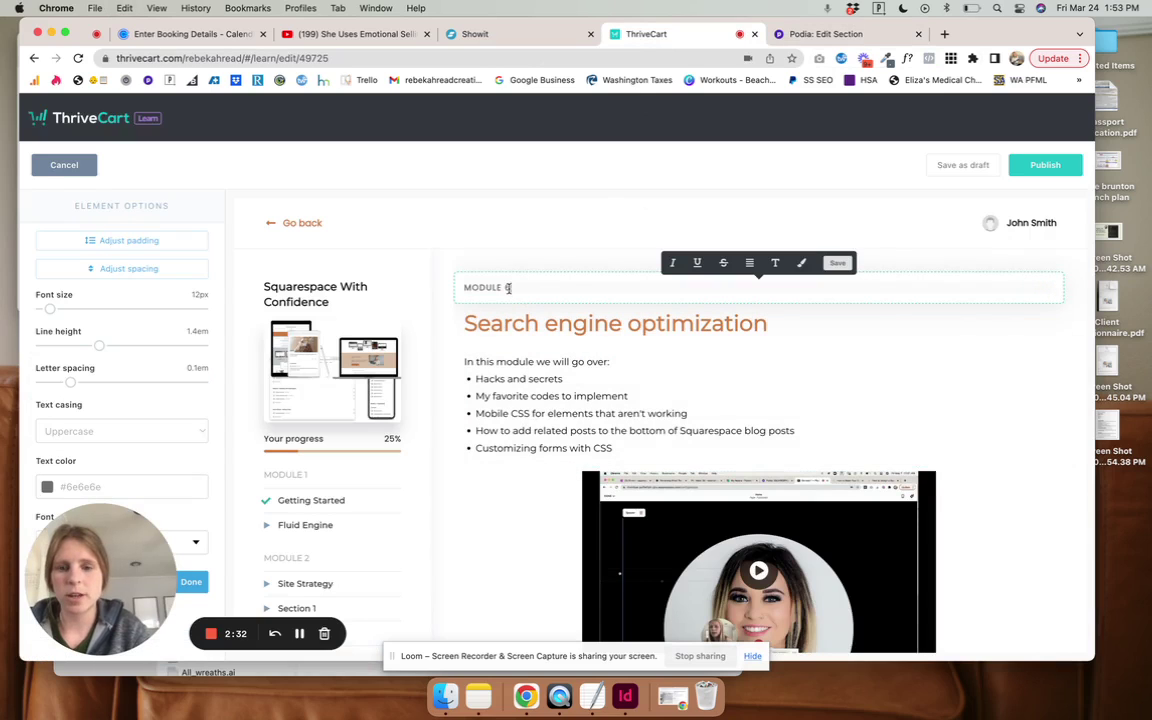
pyautogui.press('BackSpace')
pyautogui.write('7')
pyautogui.press('Return')
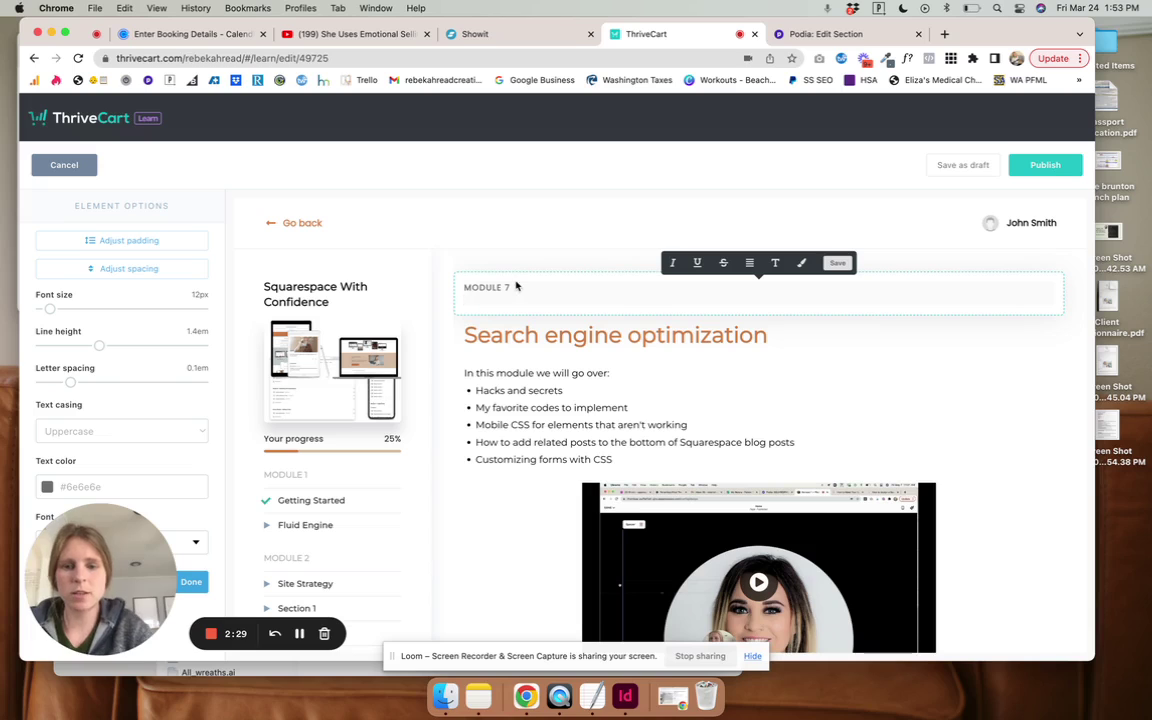
pyautogui.press('BackSpace')
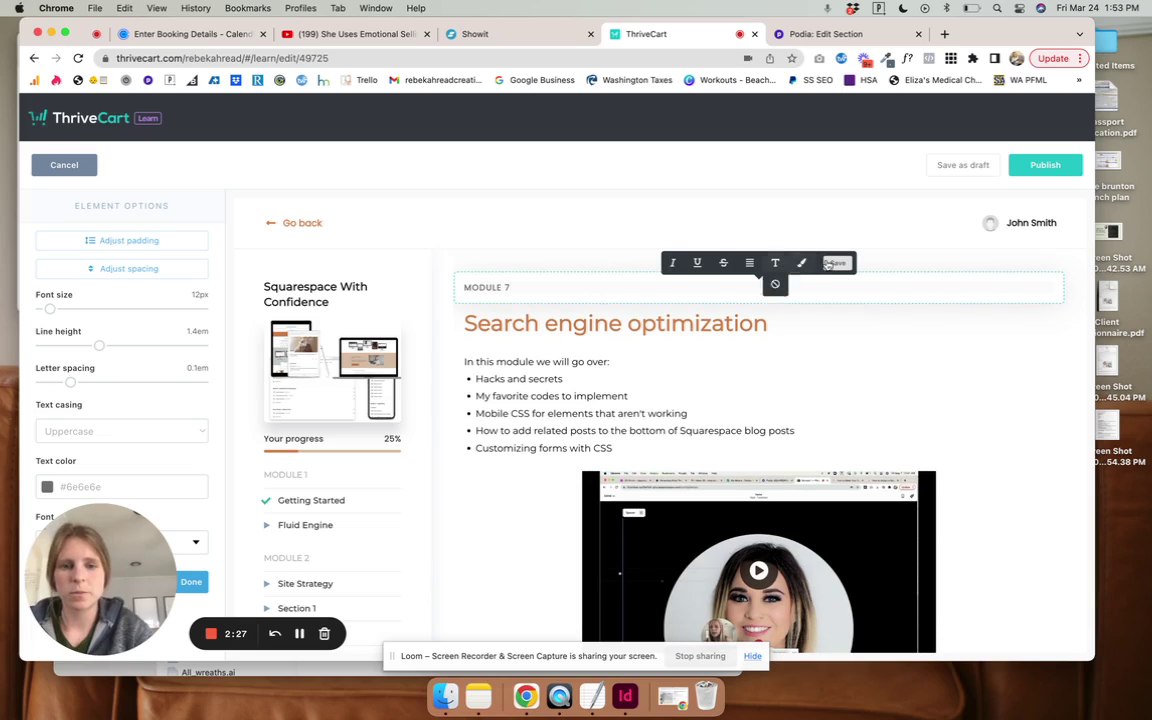
pyautogui.click(840, 262)
# Step: Replace the lesson's bullets under "In this module we will go over:" in ThriveCart with the Module 7 section description copied from Podia
pyautogui.click(812, 33)
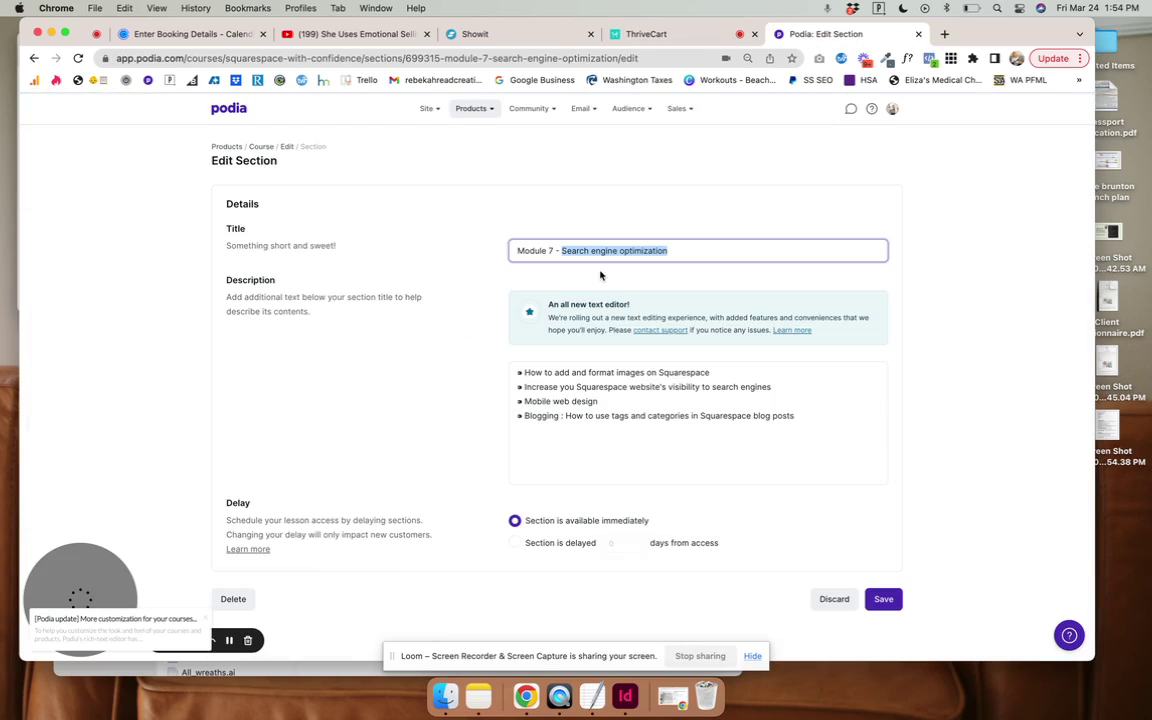
pyautogui.moveTo(793, 415); pyautogui.dragTo(519, 367)
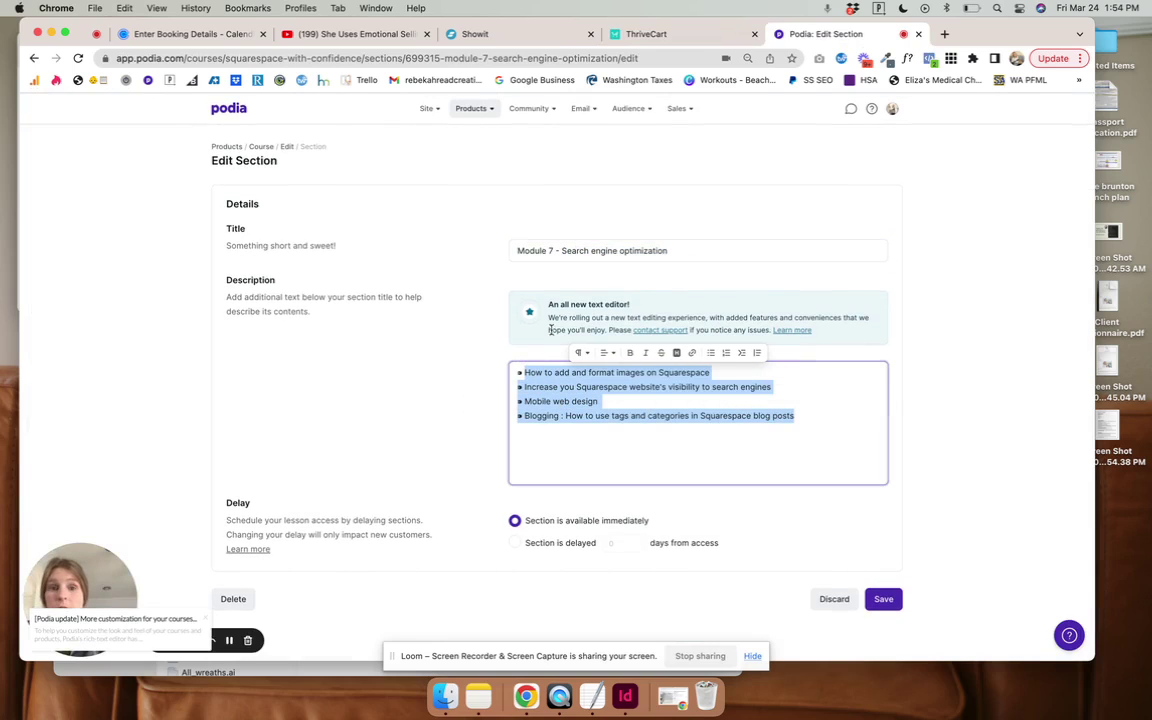
pyautogui.click(655, 34)
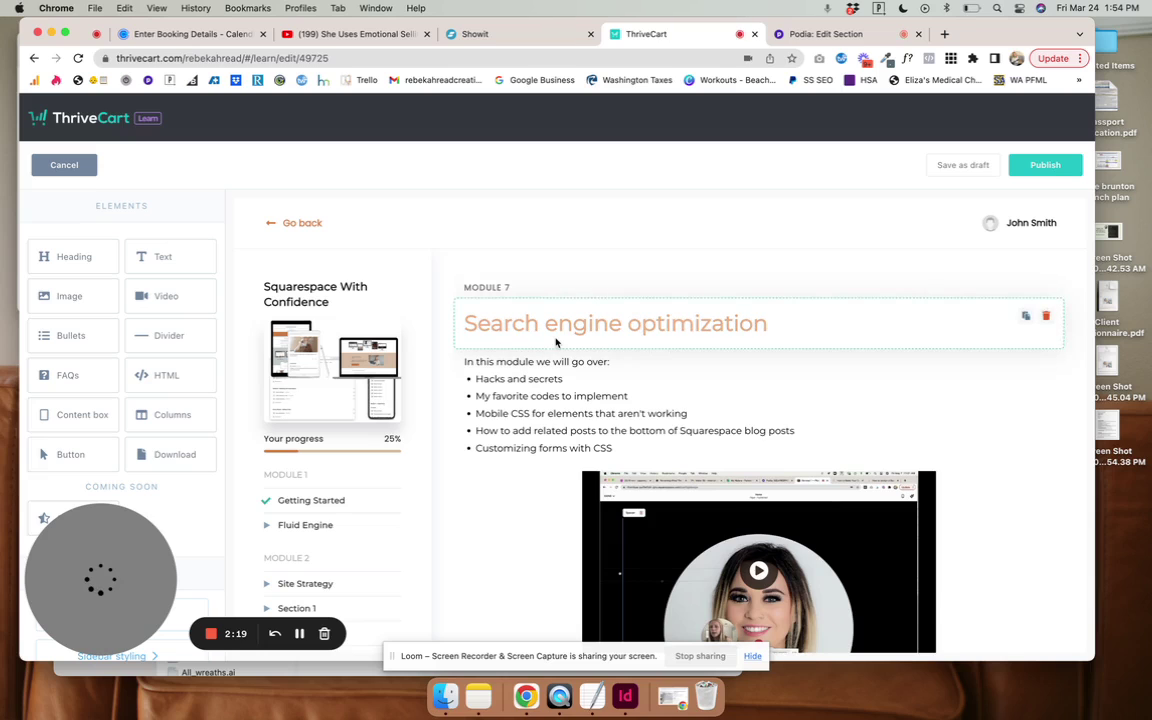
pyautogui.click(521, 391)
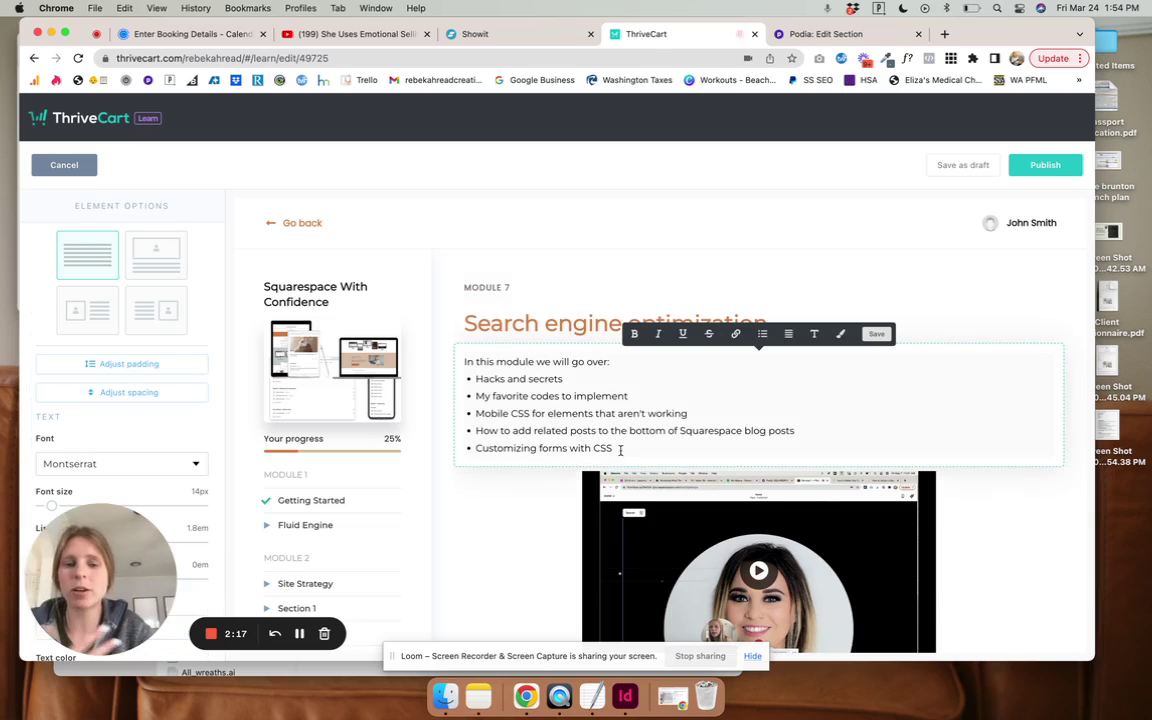
pyautogui.moveTo(614, 448); pyautogui.dragTo(471, 381)
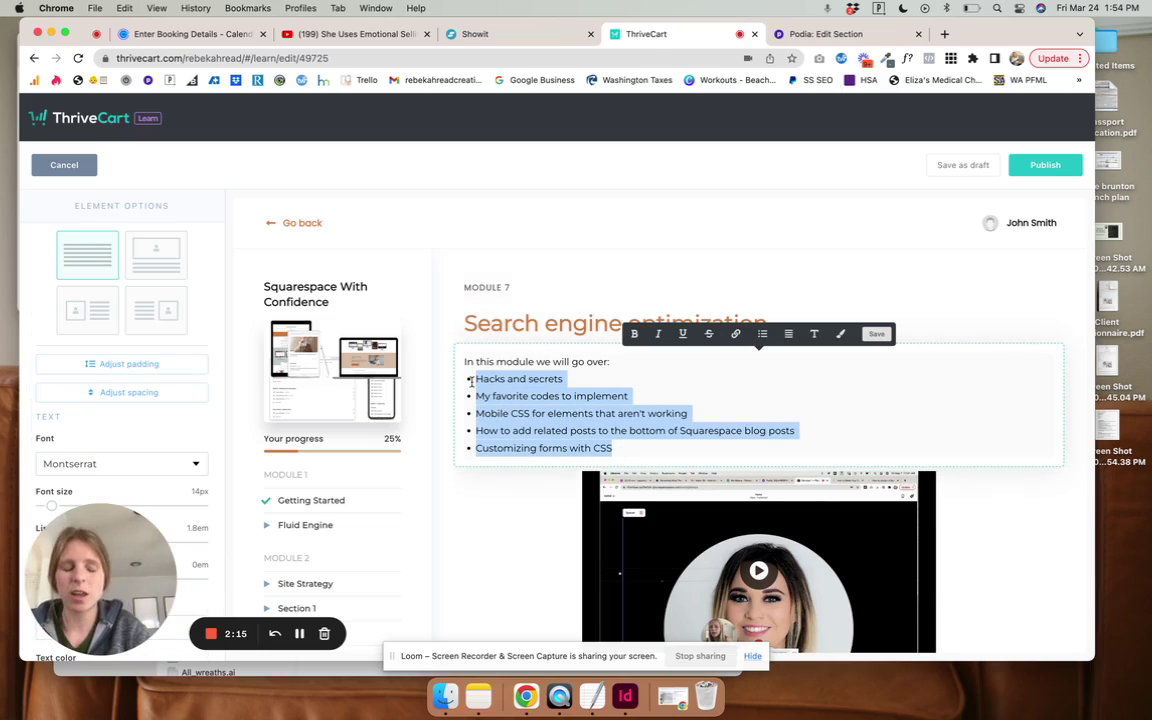
pyautogui.press('BackSpace')
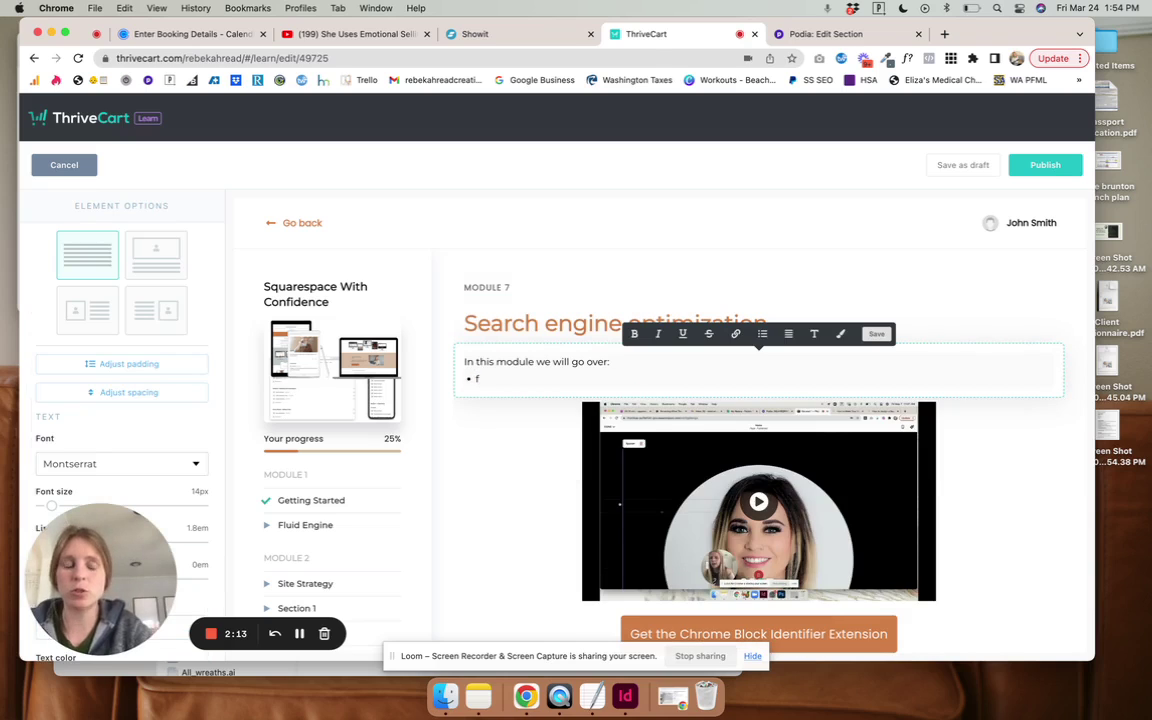
pyautogui.write("How to add and format images on Squarespace • Increase you Squarespace website's visibility to search engines • Mobile web design • Blogging : How to use tags and categories in Squarespace blog posts")
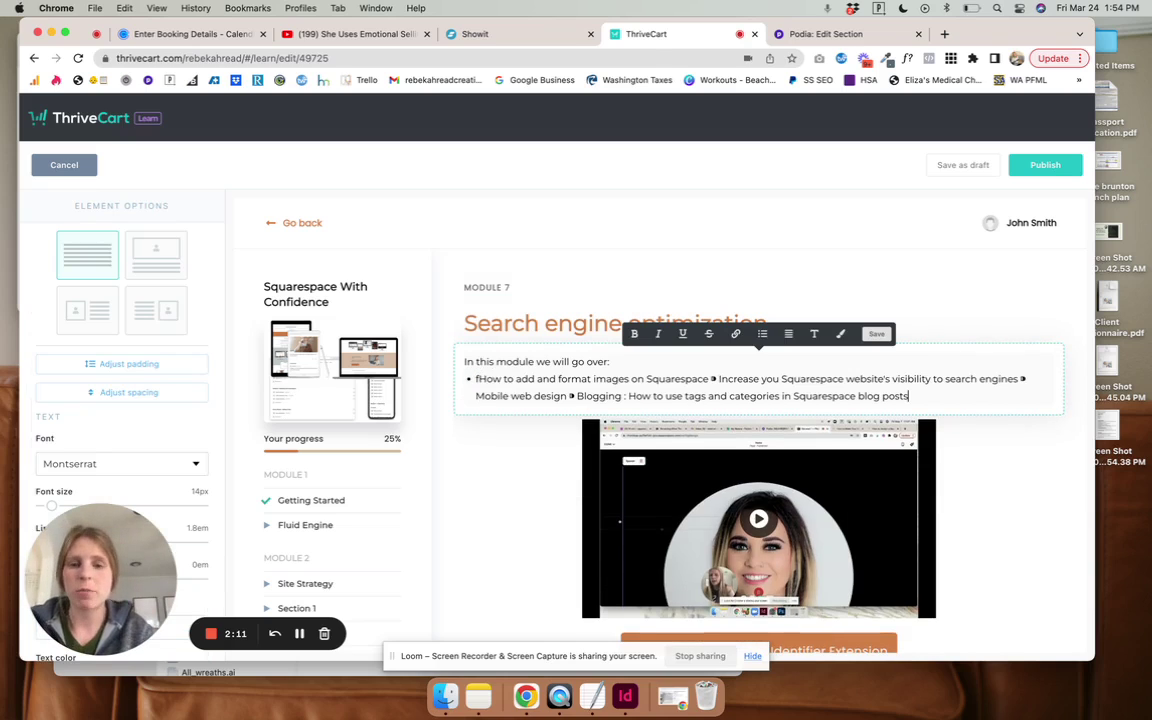
pyautogui.press('BackSpace')
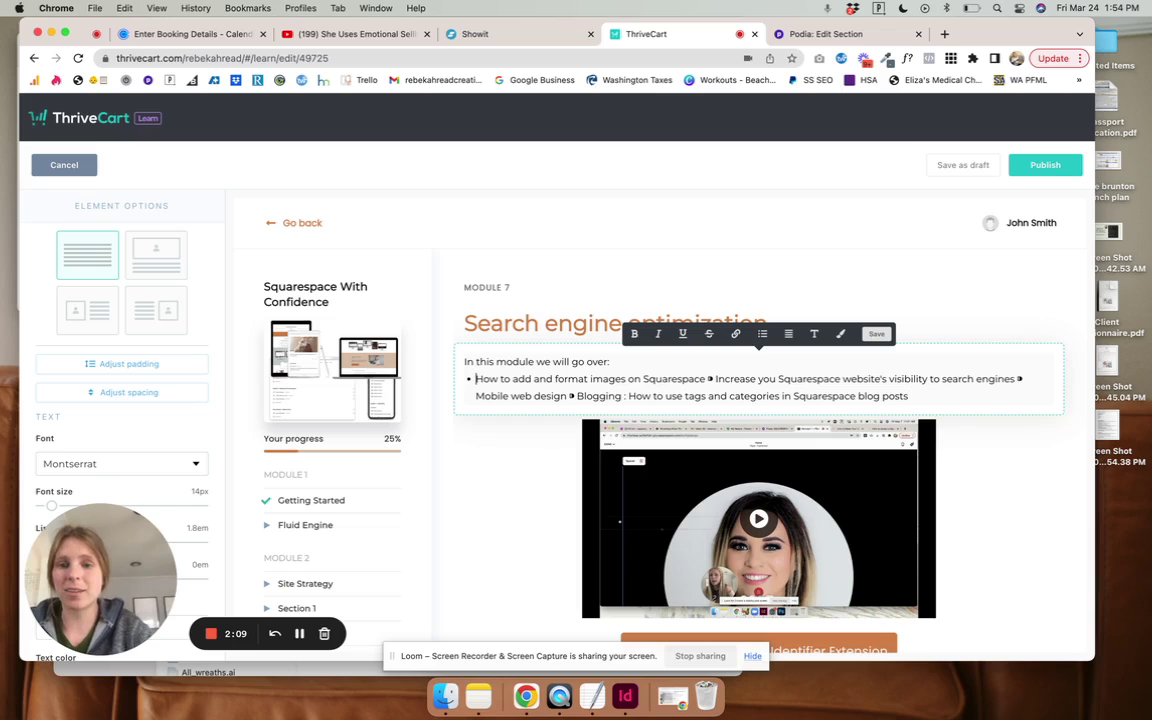
# Step: Switch to the Podia course's lesson list and download the Module 7 SEO video file
pyautogui.hotkey('ctrl', 'Tab')
pyautogui.scroll(5, 562, 337)
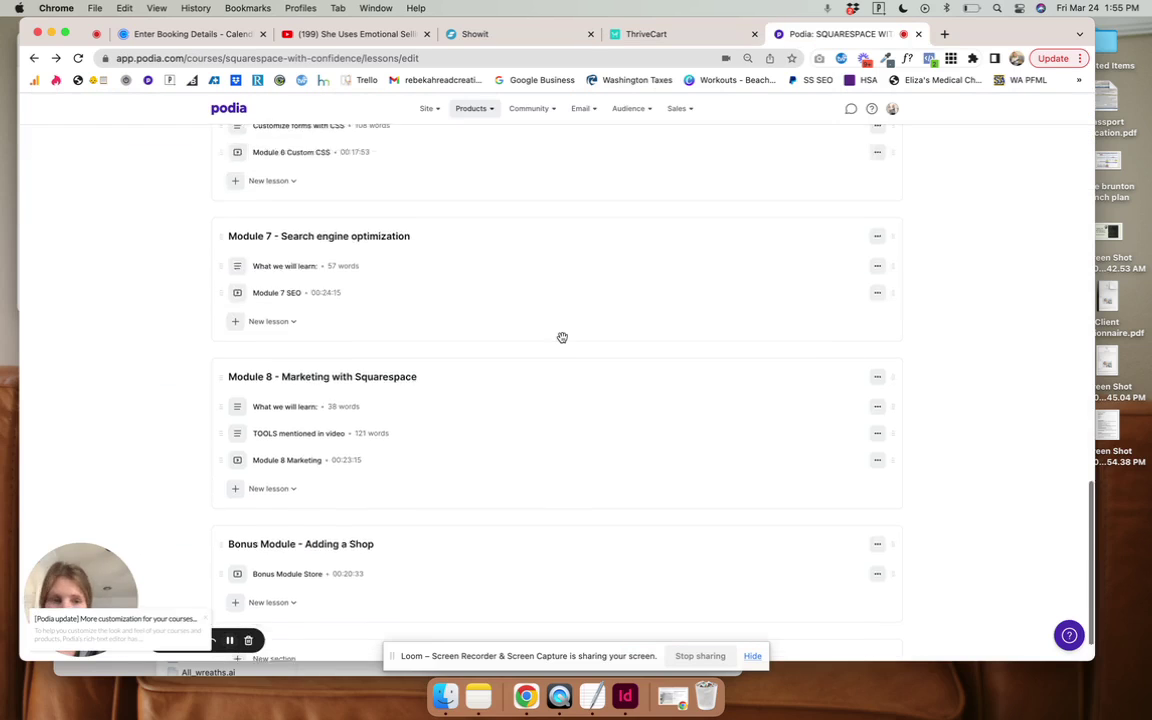
pyautogui.scroll(-2, 562, 337)
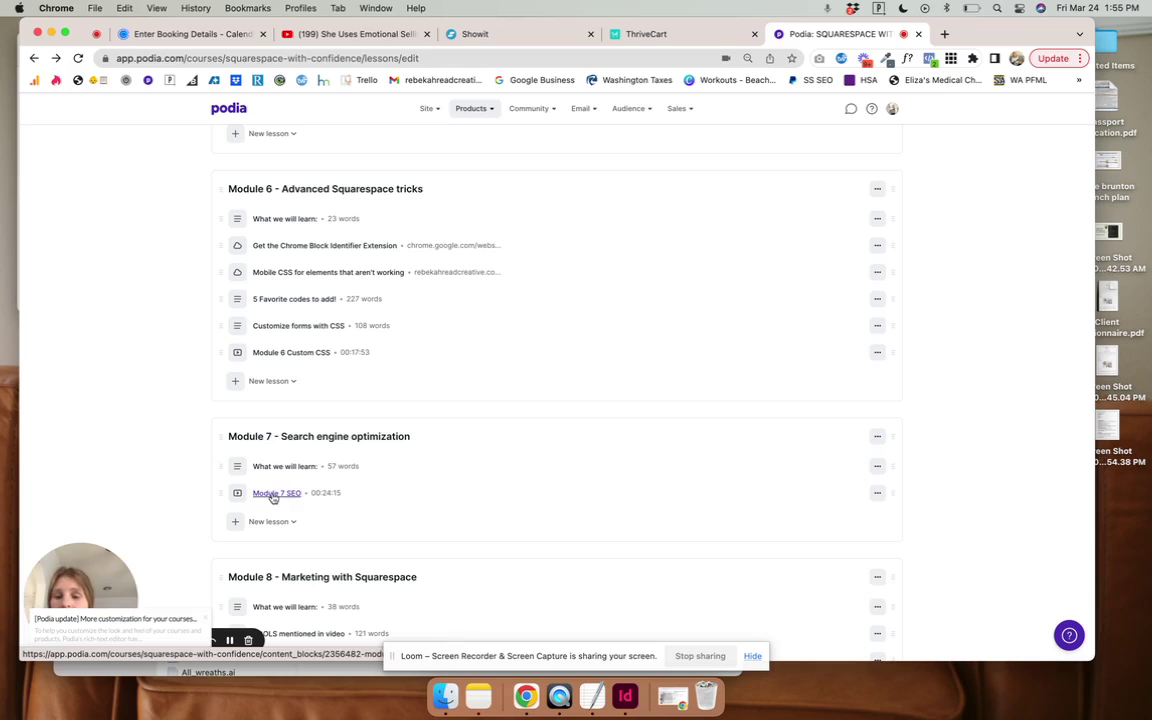
pyautogui.click(877, 493)
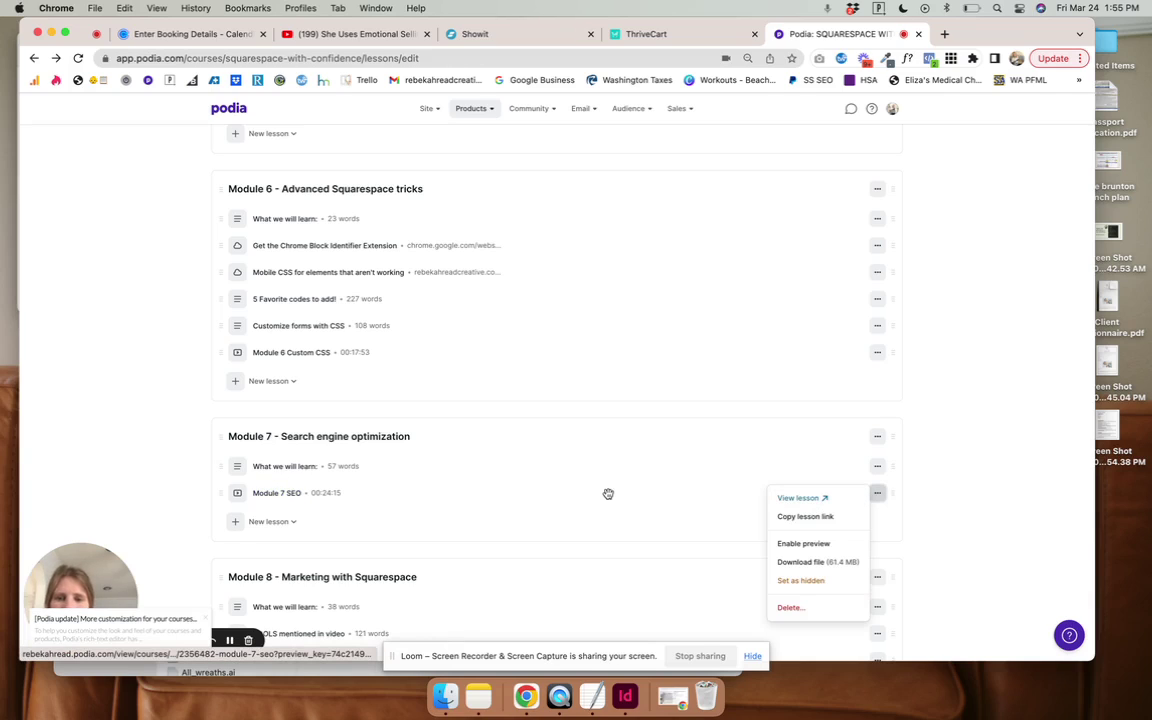
pyautogui.click(671, 38)
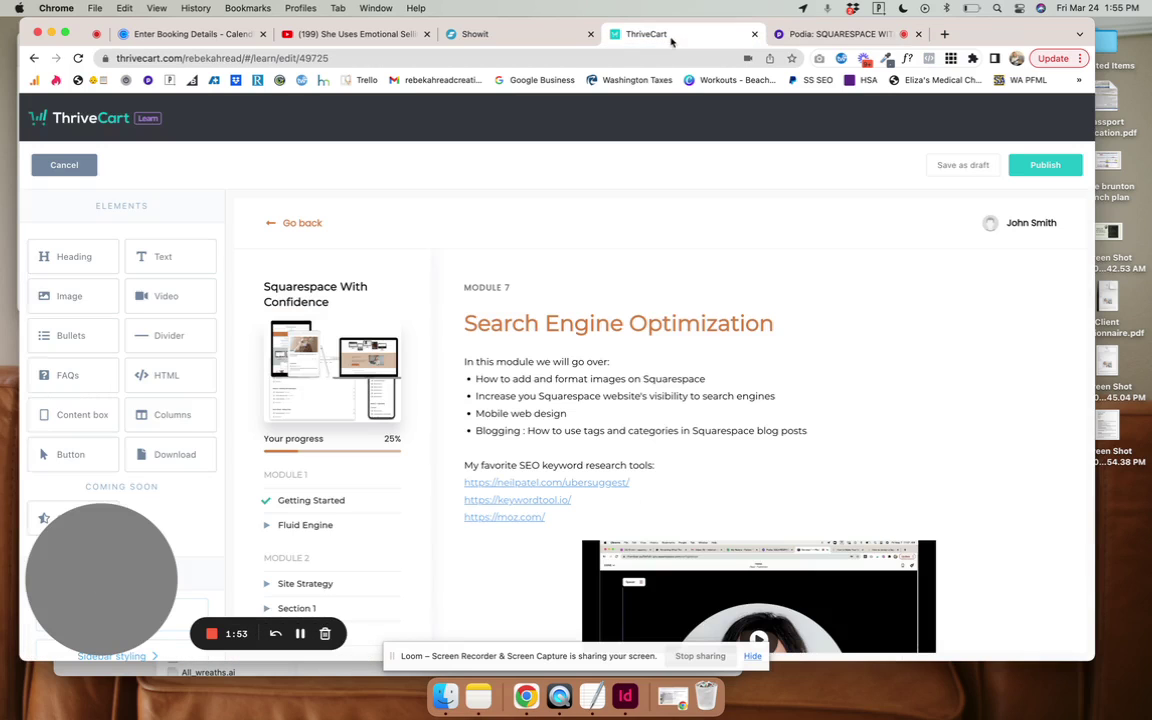
pyautogui.click(843, 36)
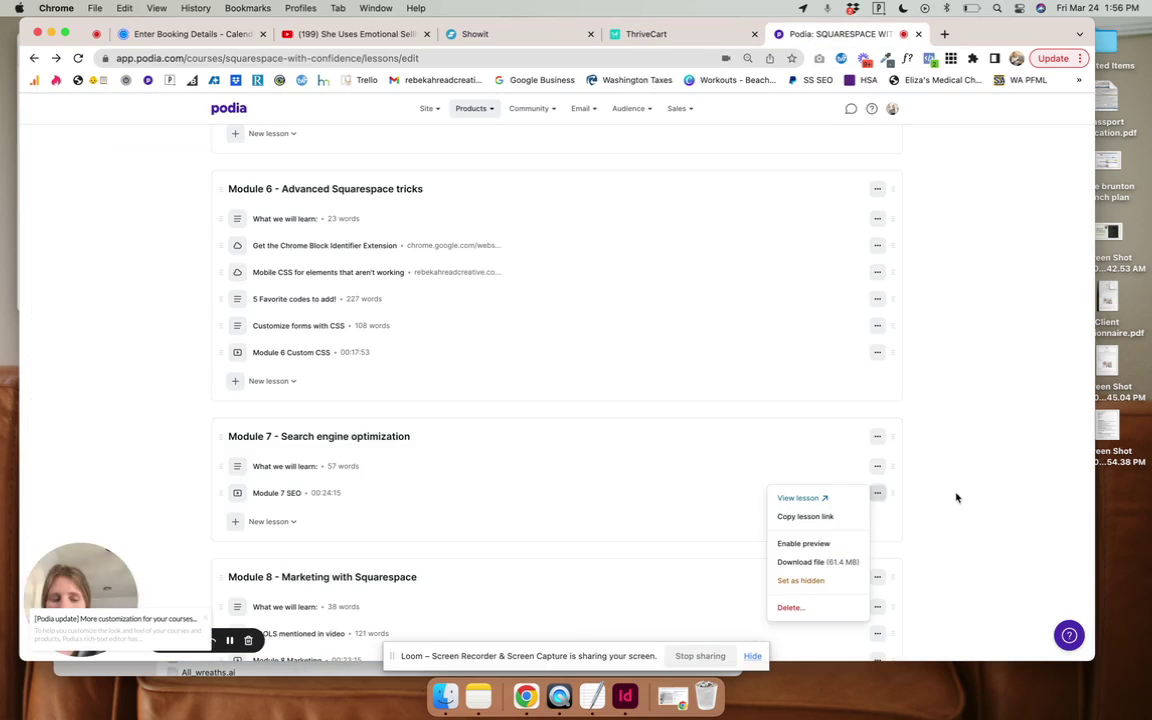
pyautogui.click(877, 493)
pyautogui.click(877, 493)
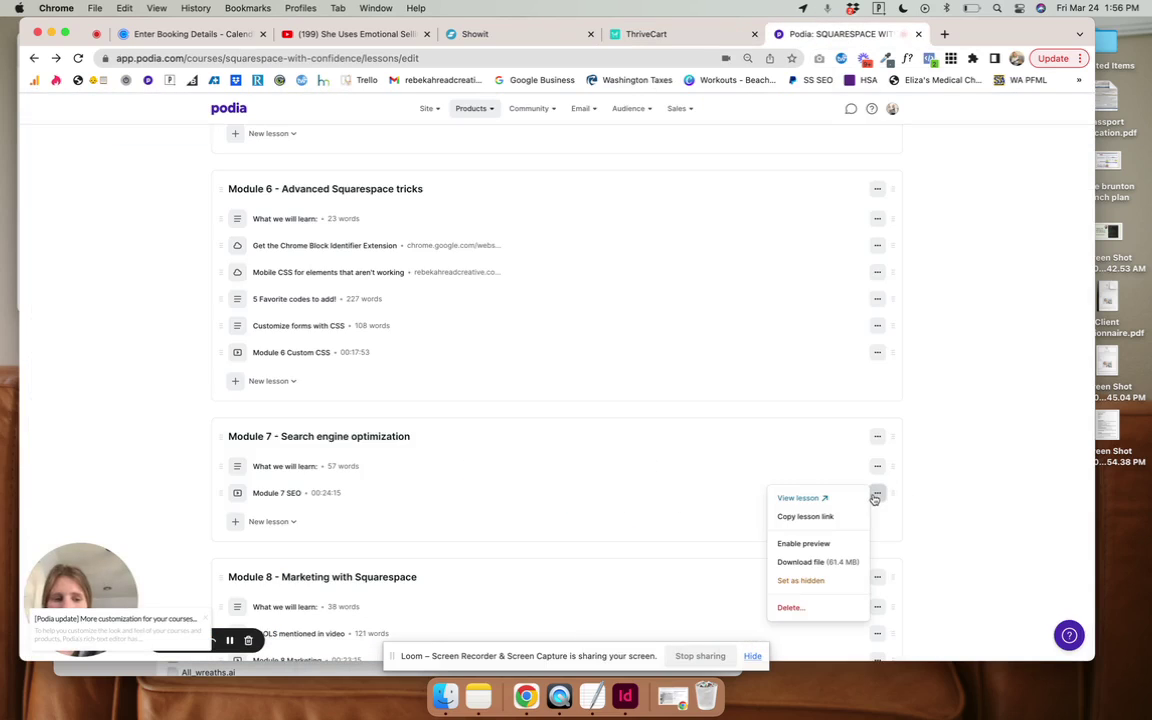
pyautogui.click(836, 563)
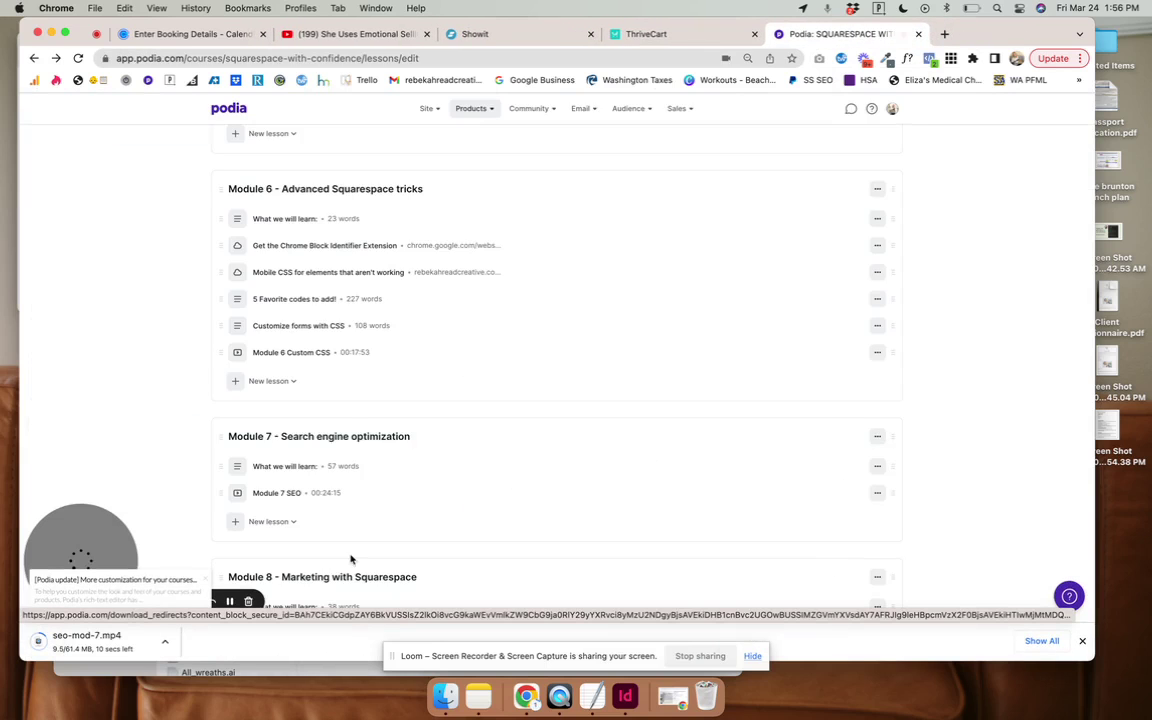
# Step: Open YouTube in a new browser tab and upload the downloaded seo-mod-7.mp4 as a new video
pyautogui.click(944, 34)
pyautogui.write('y')
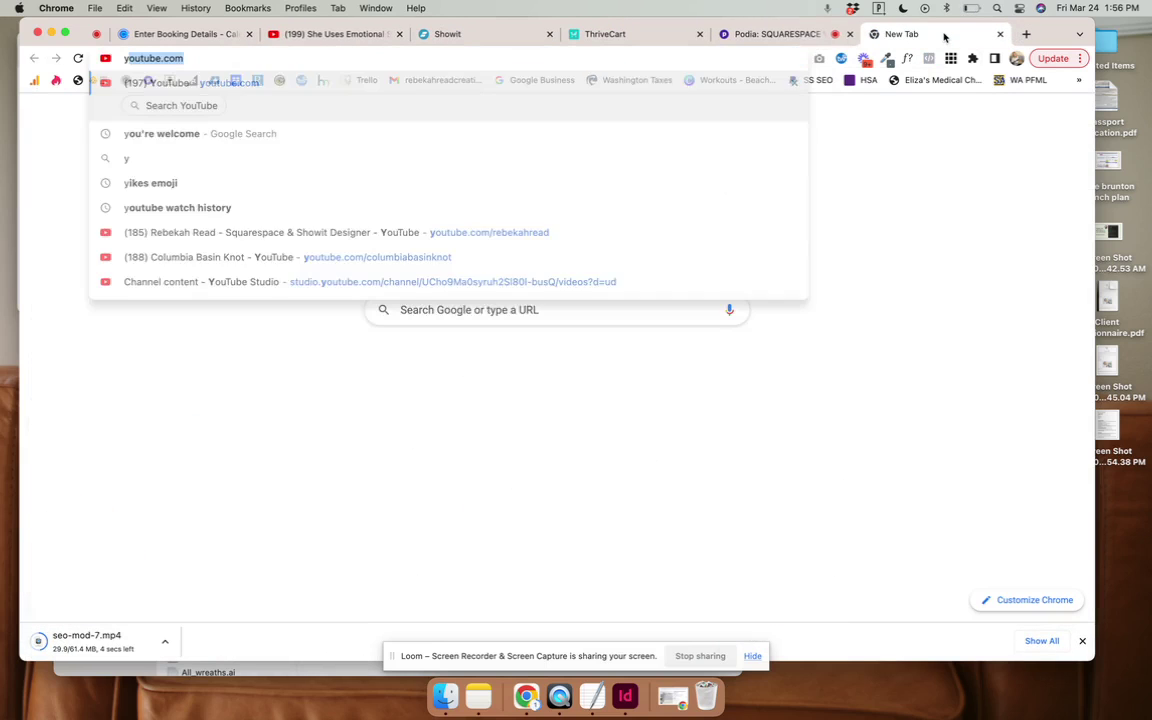
pyautogui.write('oo')
pyautogui.press('BackSpace')
pyautogui.write('u')
pyautogui.press('Return')
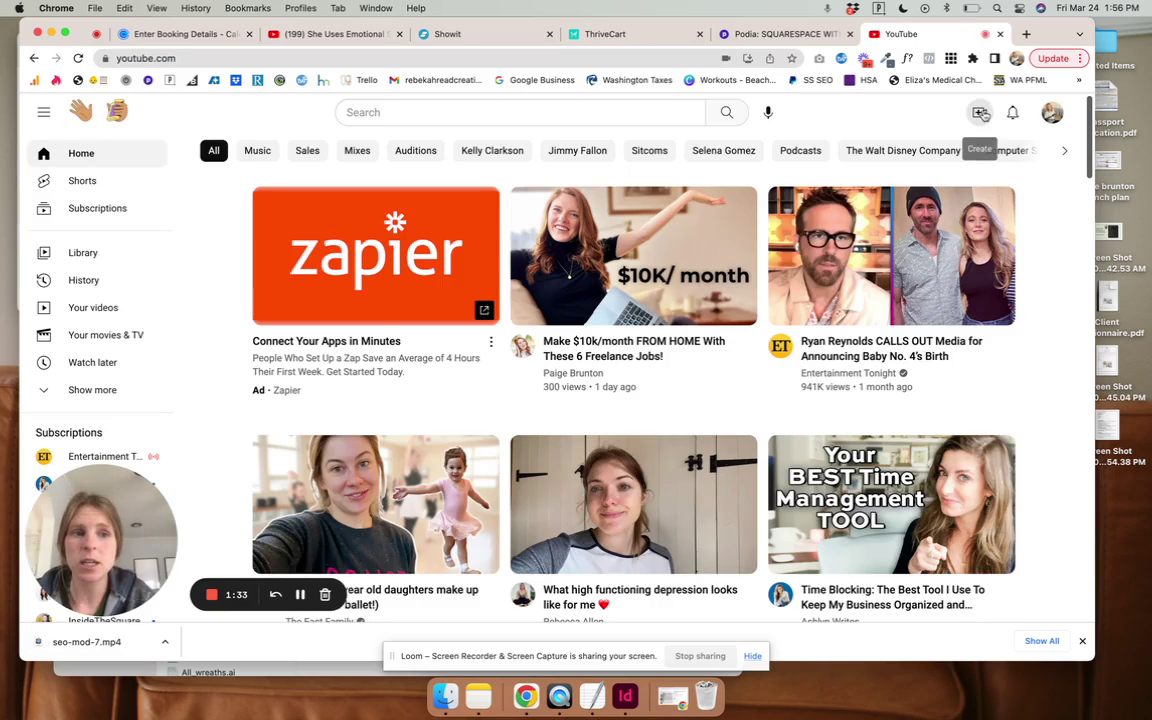
pyautogui.click(982, 113)
pyautogui.click(1014, 147)
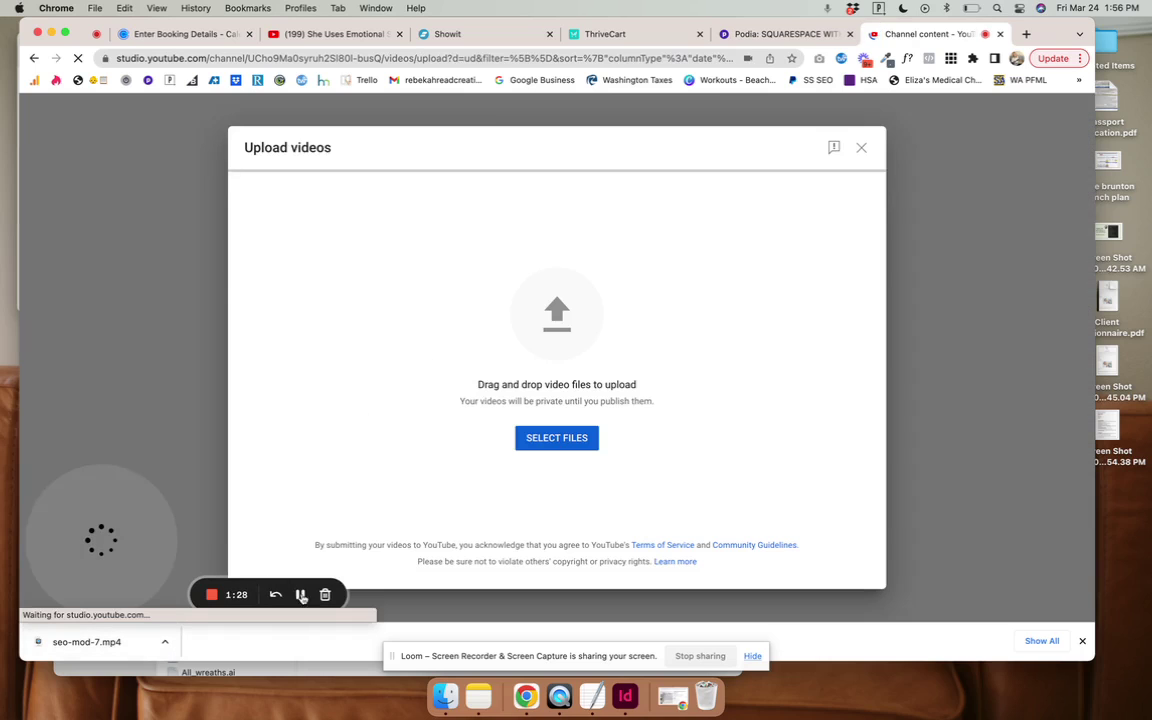
pyautogui.moveTo(86, 640); pyautogui.dragTo(447, 399)
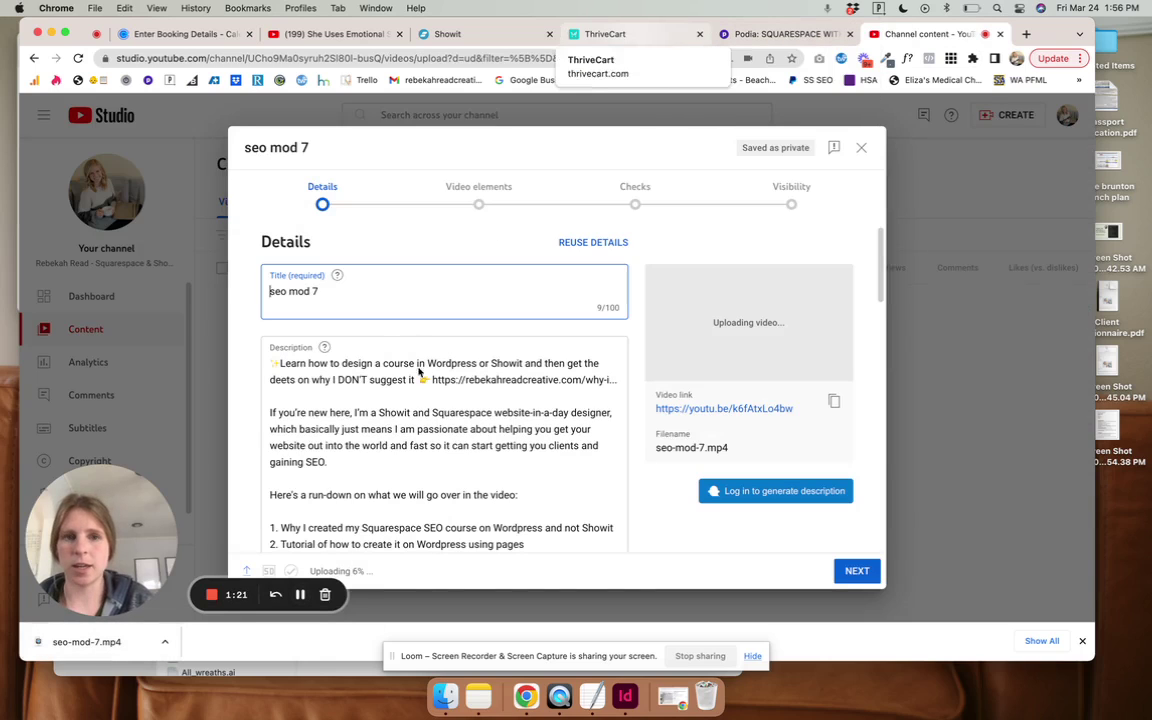
# Step: Clear the uploaded video's prefilled description and add the video to the Squarespace Course playlist
pyautogui.click(400, 377)
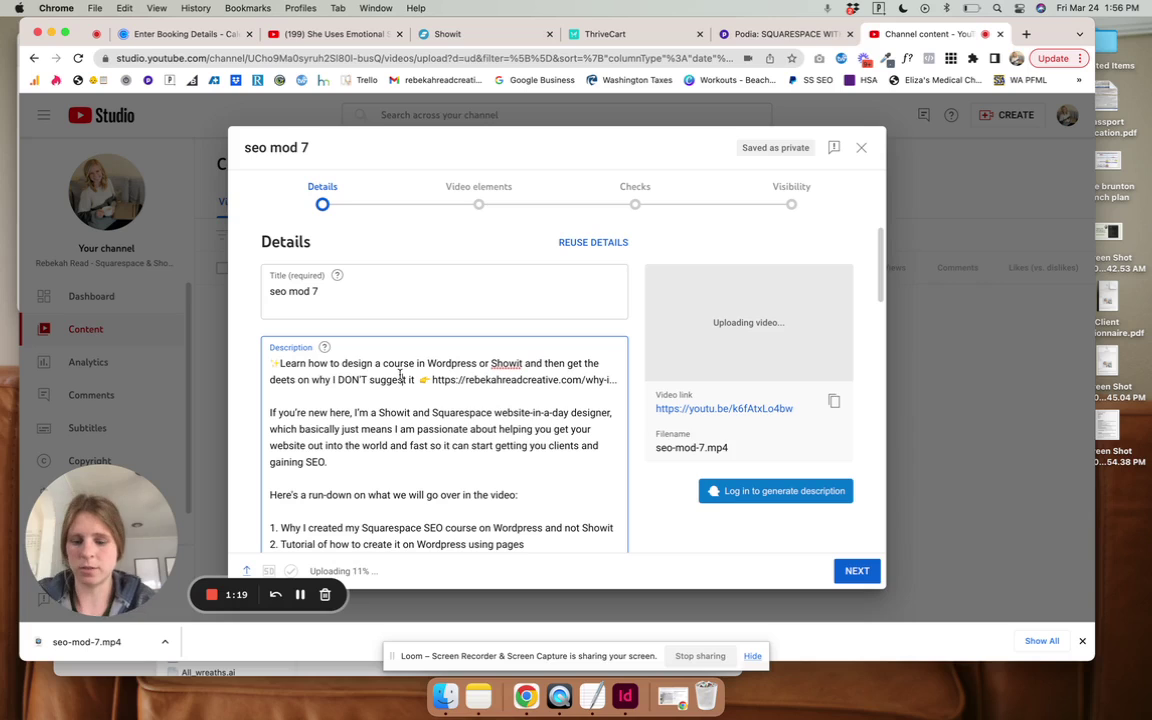
pyautogui.press('super+a')
pyautogui.press('BackSpace')
pyautogui.scroll(-5, 399, 378)
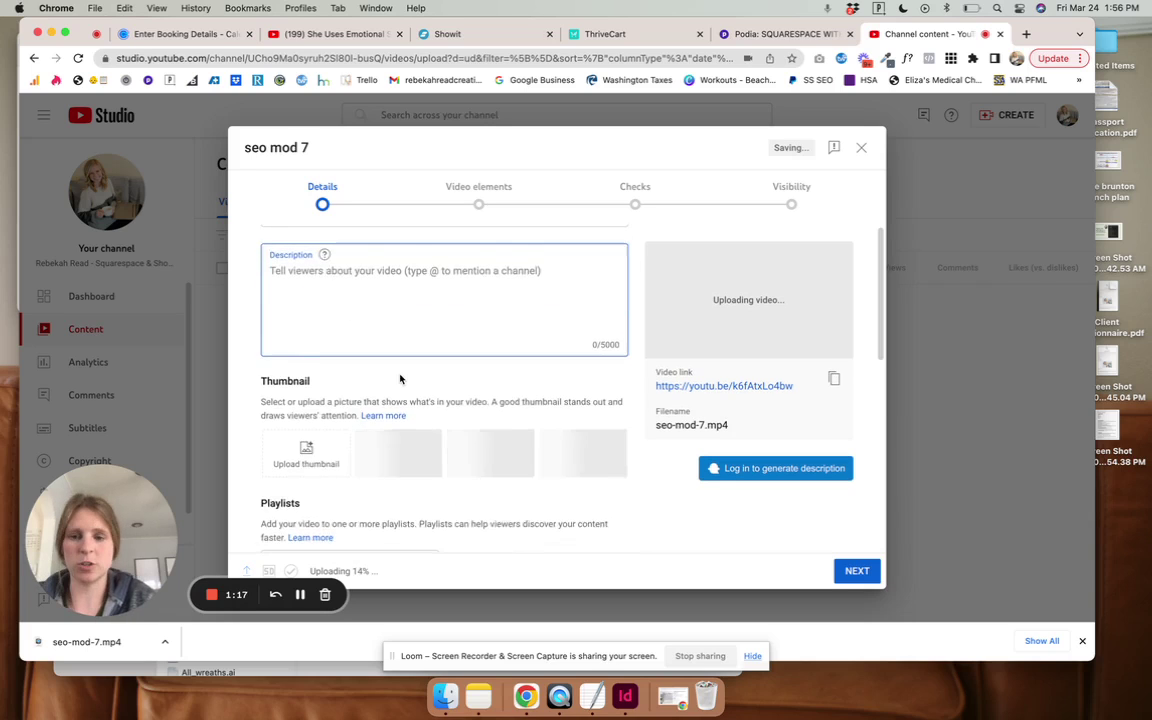
pyautogui.click(383, 406)
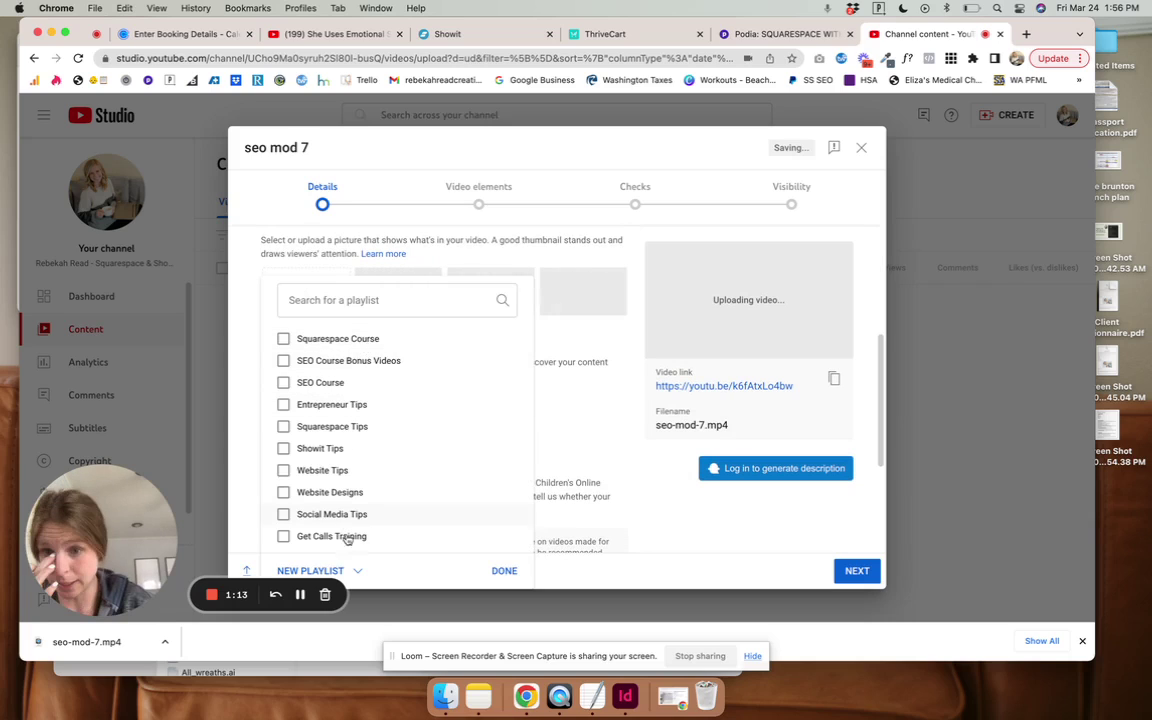
pyautogui.click(360, 340)
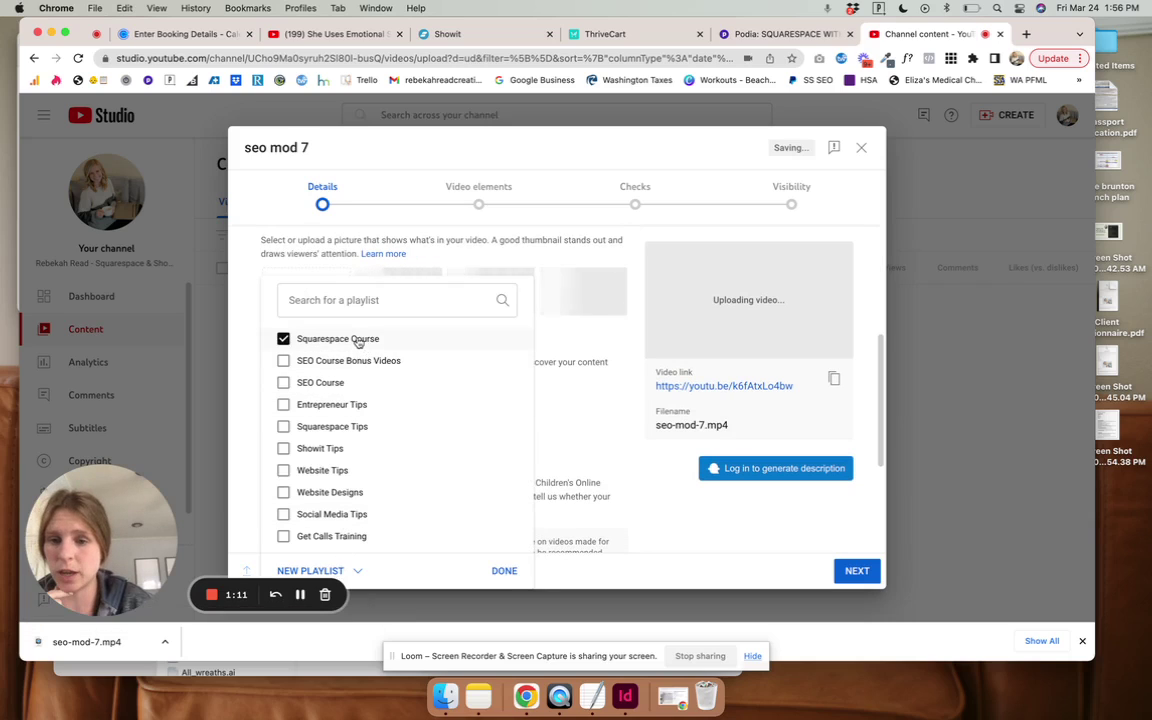
pyautogui.click(504, 571)
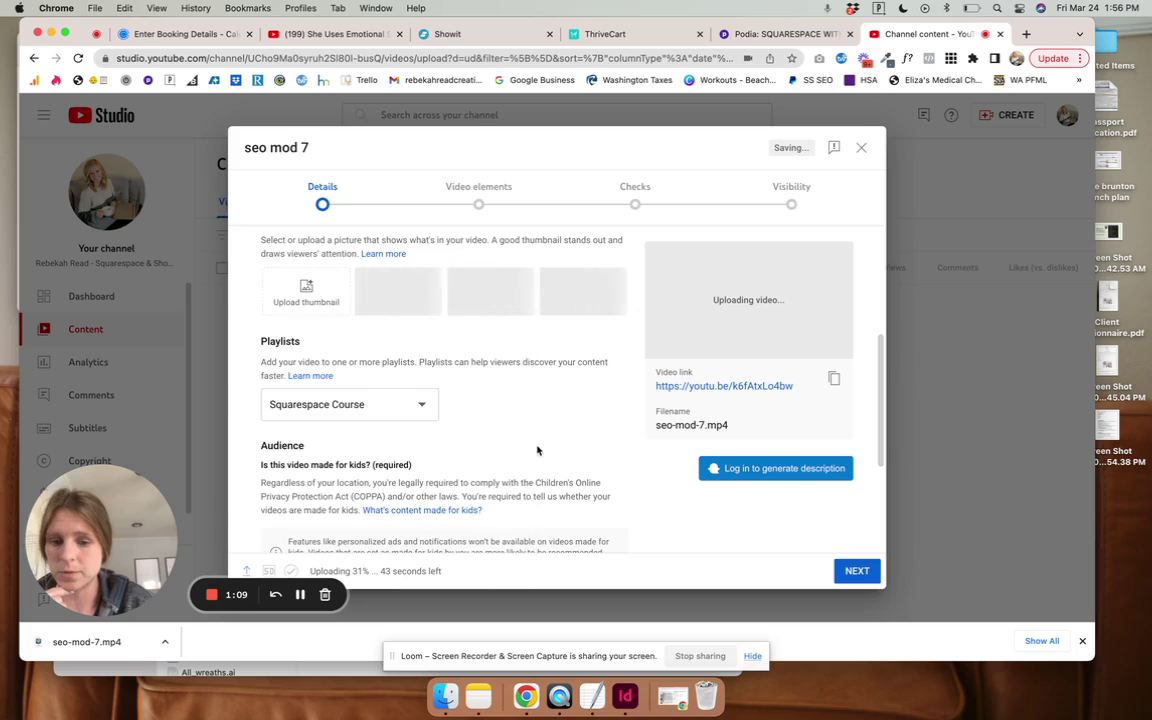
pyautogui.scroll(-3, 537, 450)
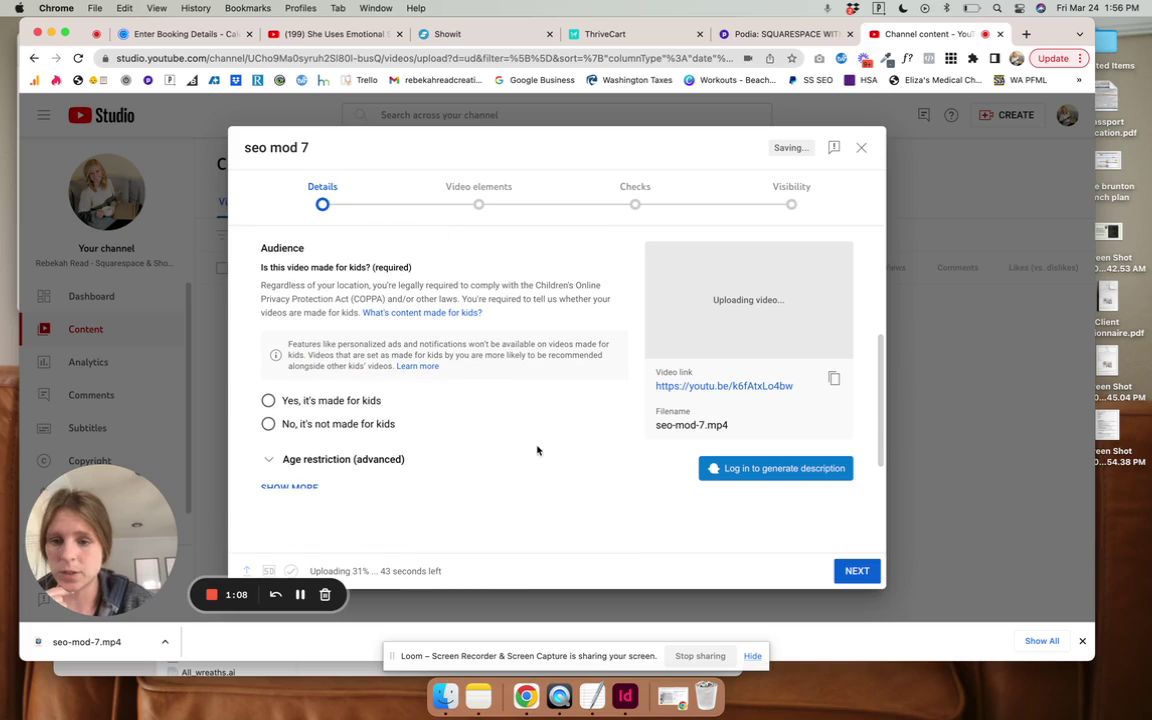
# Step: Switch to ThriveCart and check the old Module 6 video and buttons below the Search Engine Optimization lesson's text
pyautogui.click(803, 37)
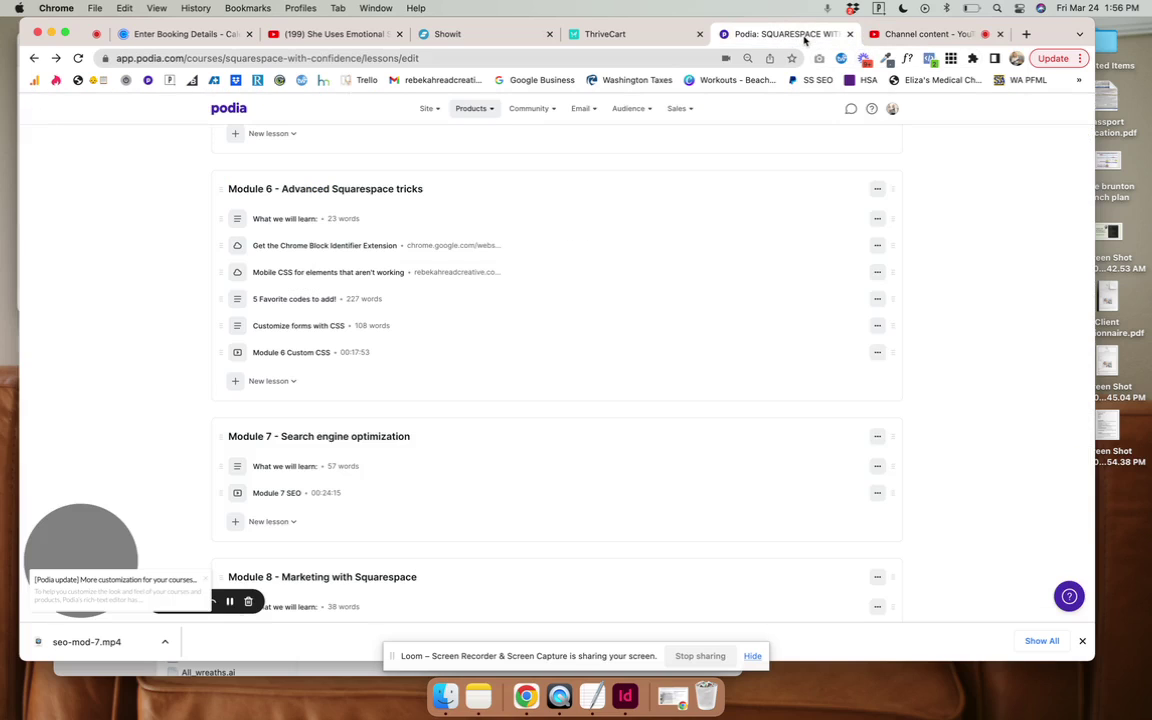
pyautogui.click(619, 35)
pyautogui.scroll(-3, 643, 458)
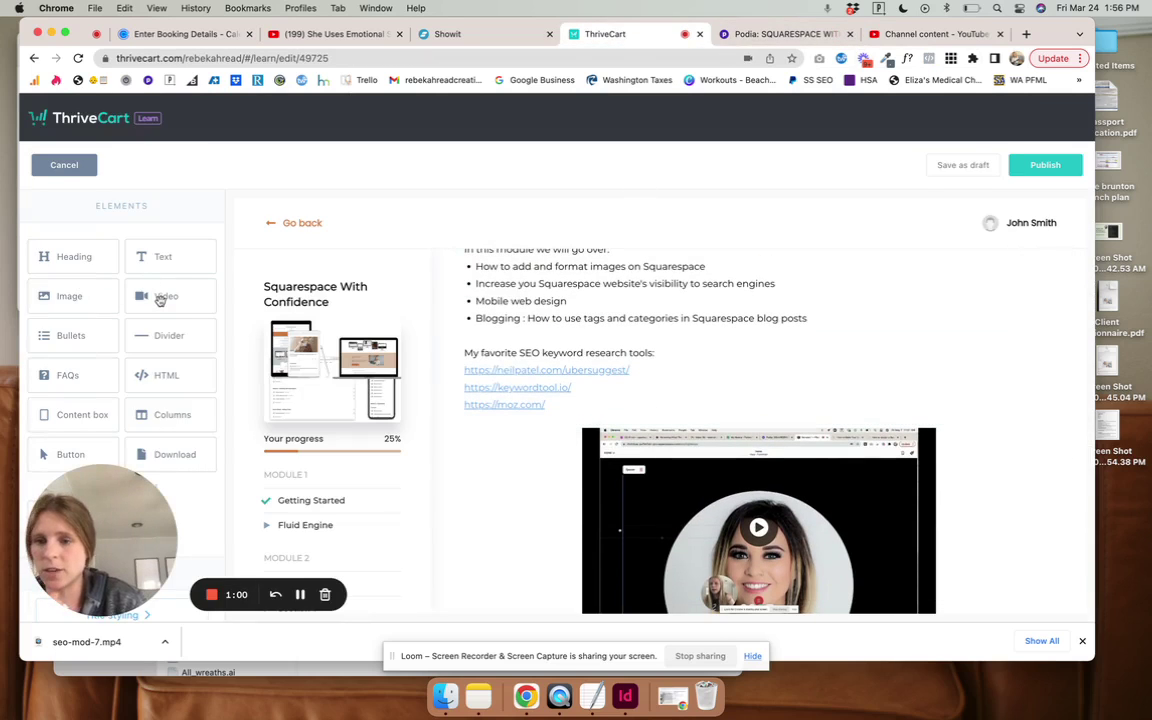
pyautogui.scroll(-4, 645, 450)
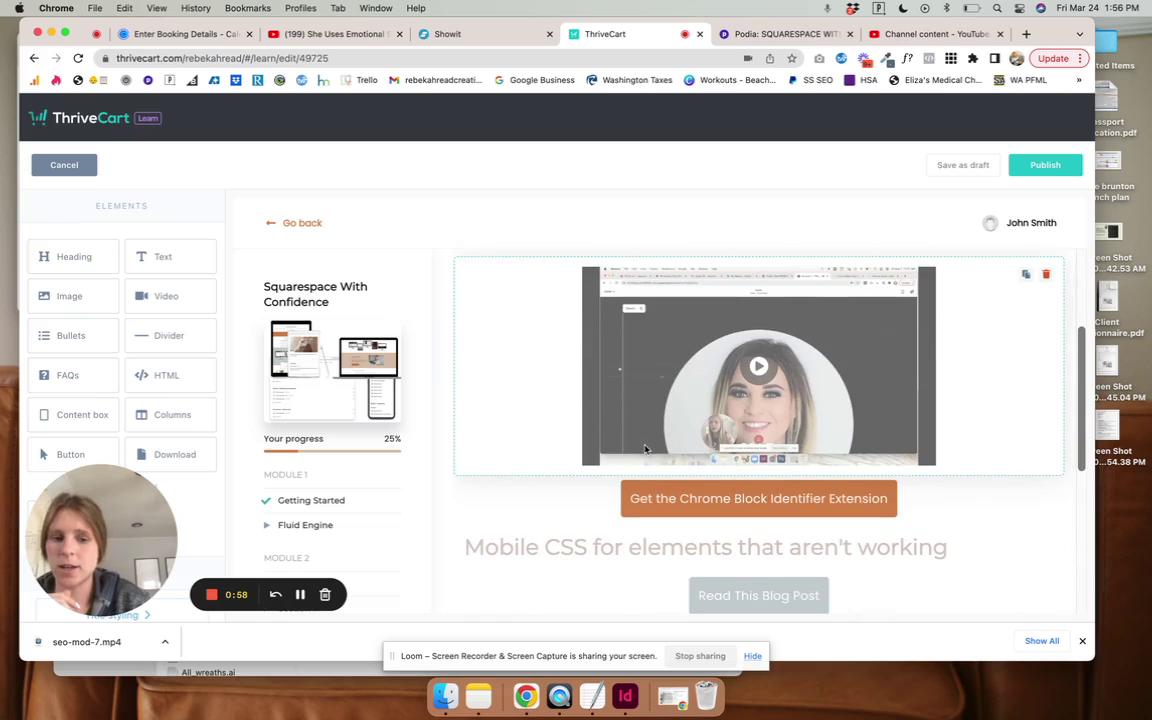
pyautogui.click(679, 342)
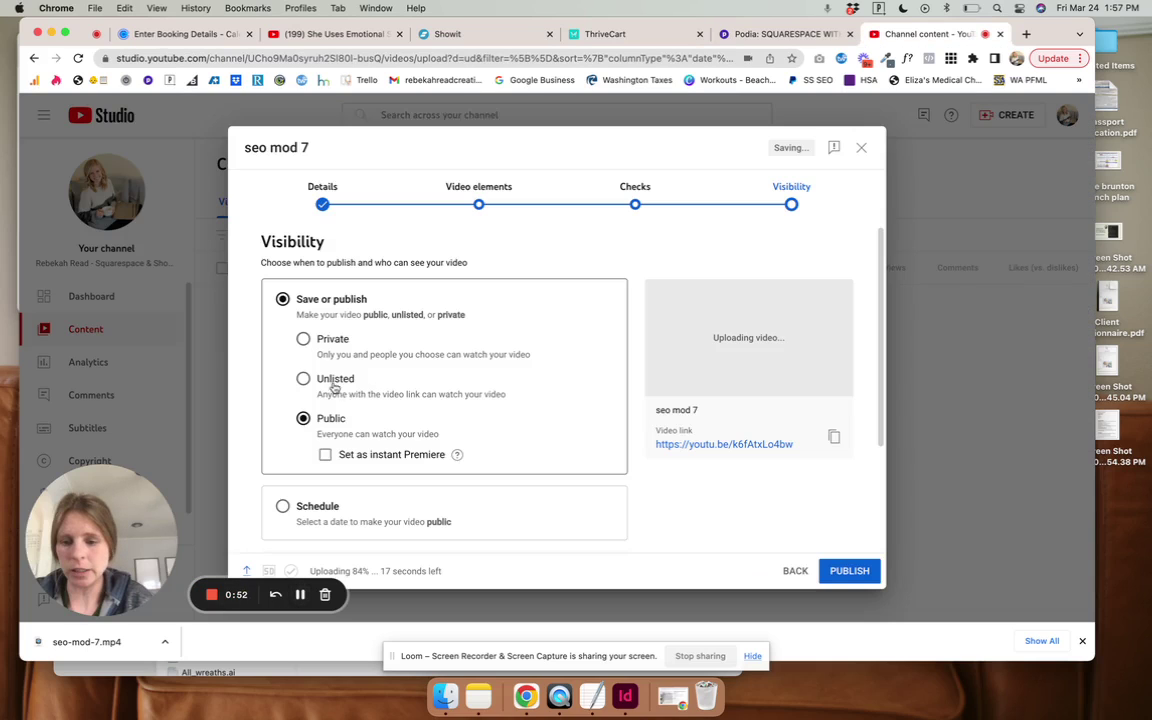
# Step: Set the seo mod 7 video's visibility to Unlisted in YouTube Studio, save it and dismiss the upload notice
pyautogui.click(330, 383)
pyautogui.scroll(-3, 410, 405)
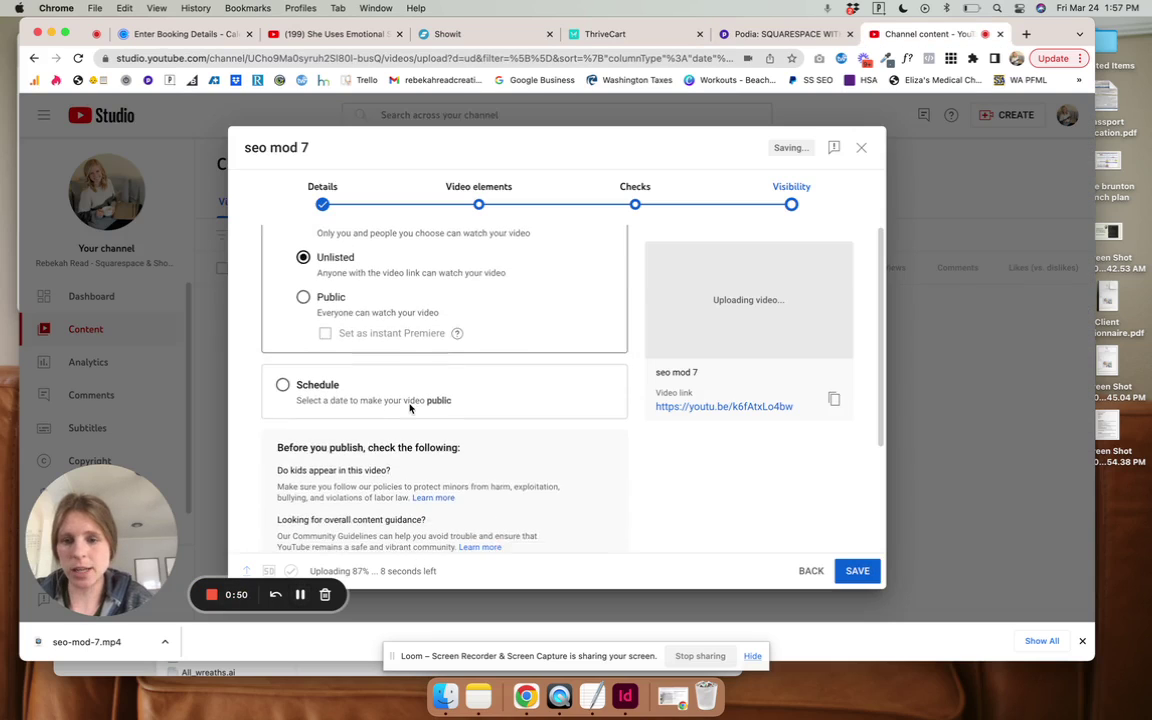
pyautogui.click(855, 572)
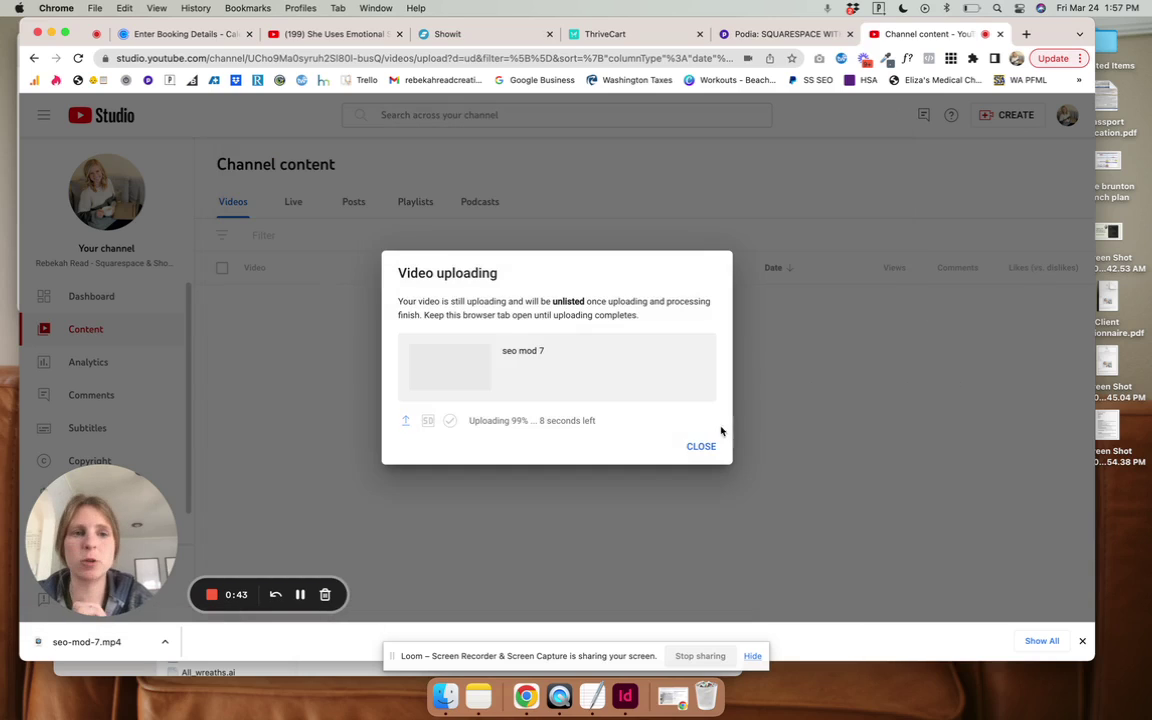
pyautogui.click(700, 447)
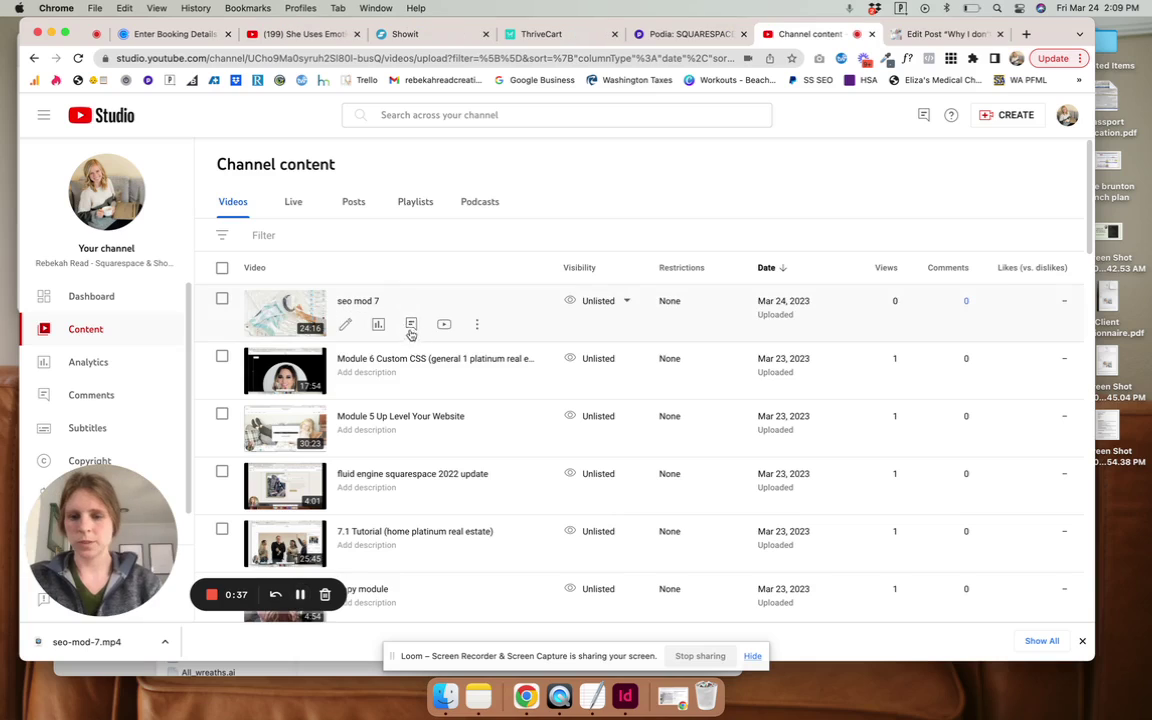
# Step: Open the seo mod 7 video on YouTube and select its full iframe embed code from the sharing options
pyautogui.click(443, 324)
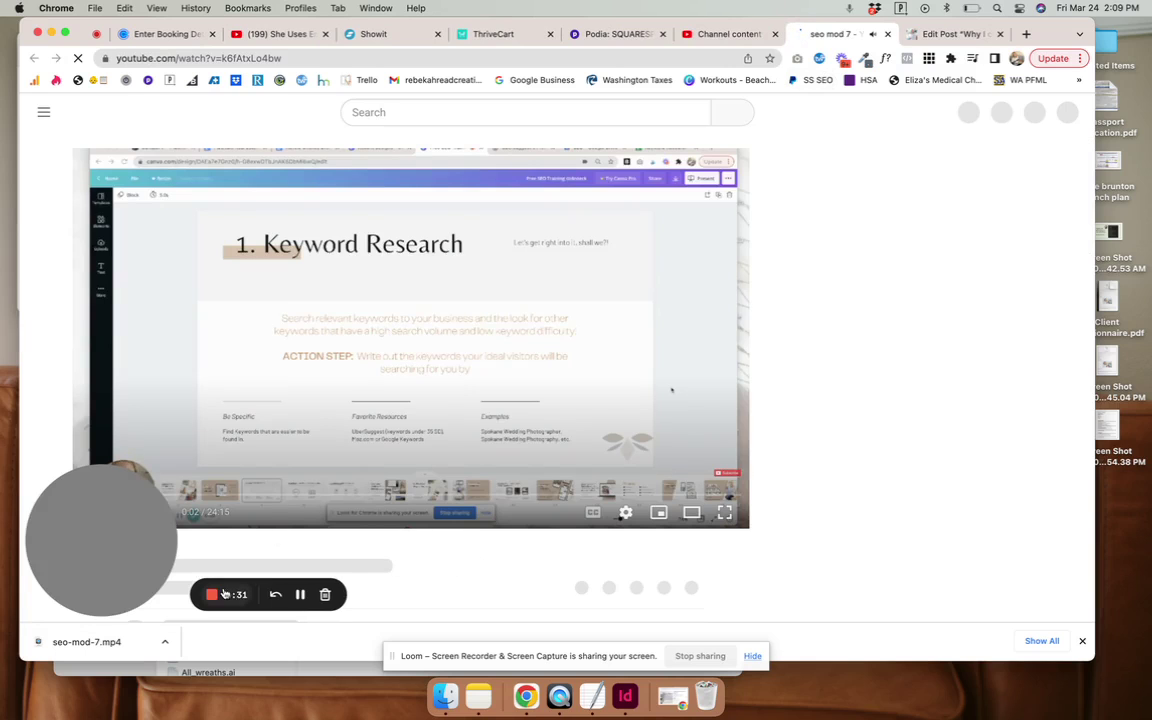
pyautogui.click(540, 591)
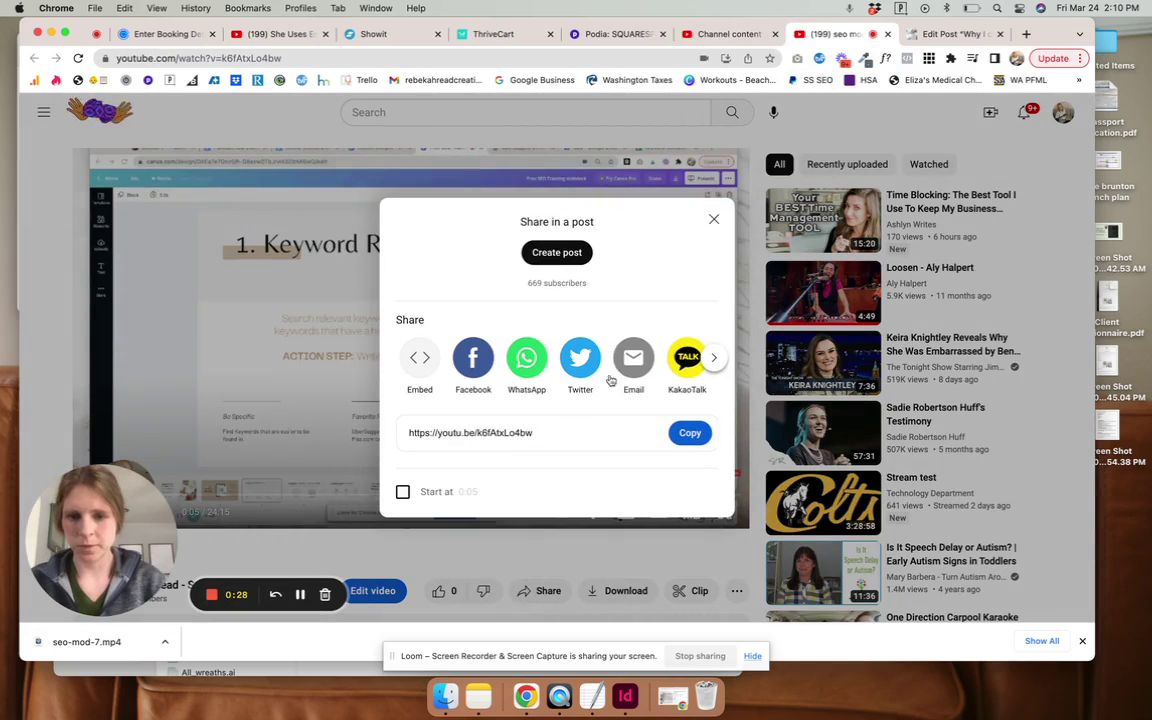
pyautogui.click(421, 355)
pyautogui.click(864, 285)
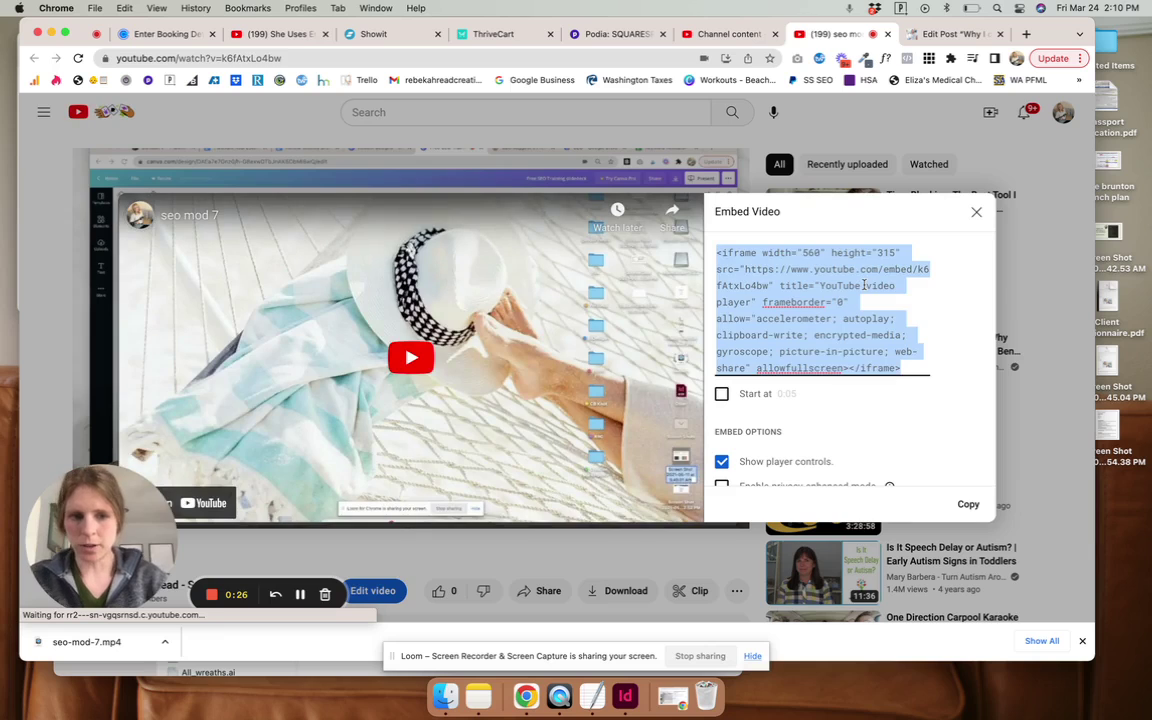